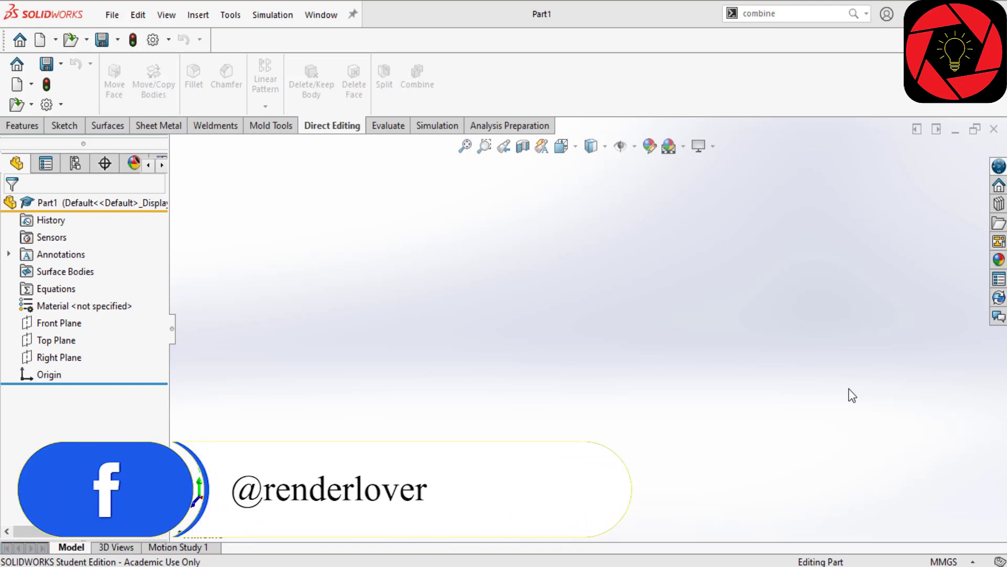
Switch to the open part Add_Bodies.SLDPRT.
click(335, 18)
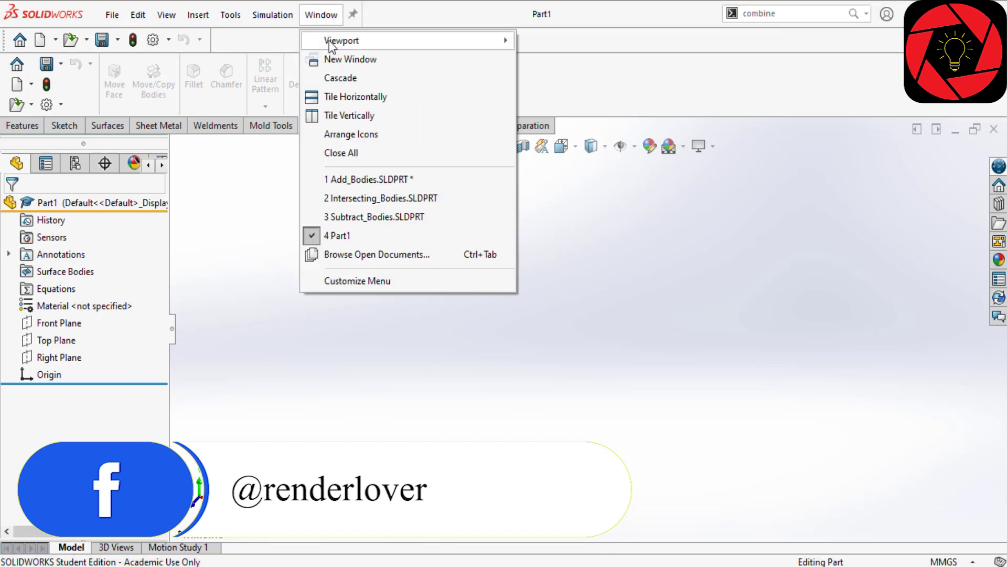
click(370, 181)
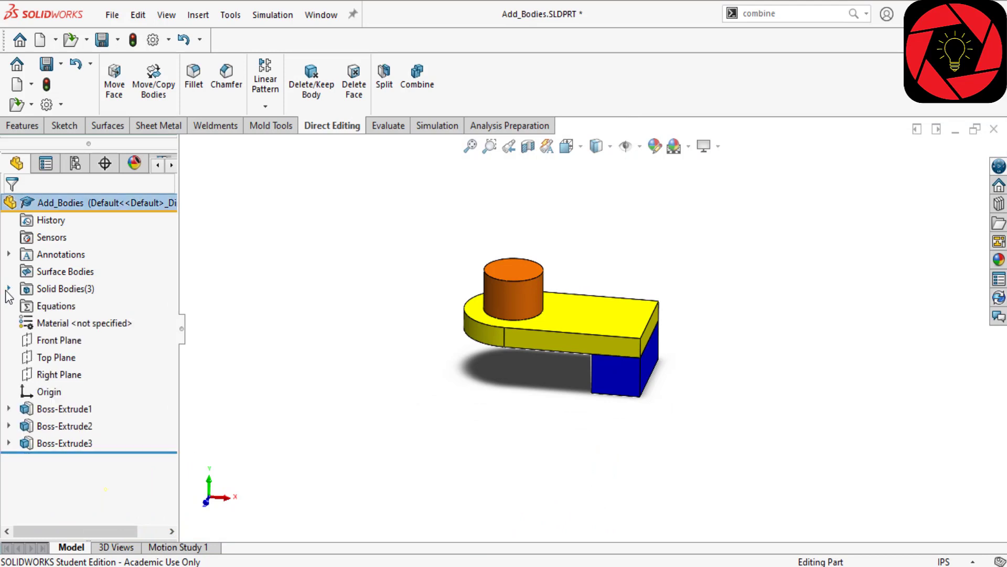
middle_drag(596, 261, 525, 283)
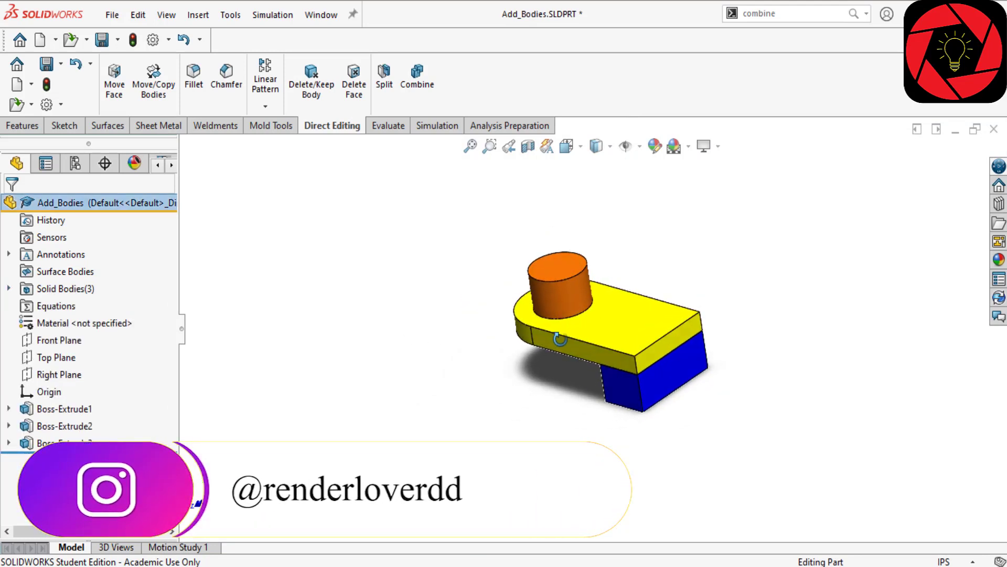
Examine the part's separate solid bodies by expanding their list and highlighting Boss-Extrude1, Boss-Extrude2 and Boss-Extrude3 one after another.
click(9, 289)
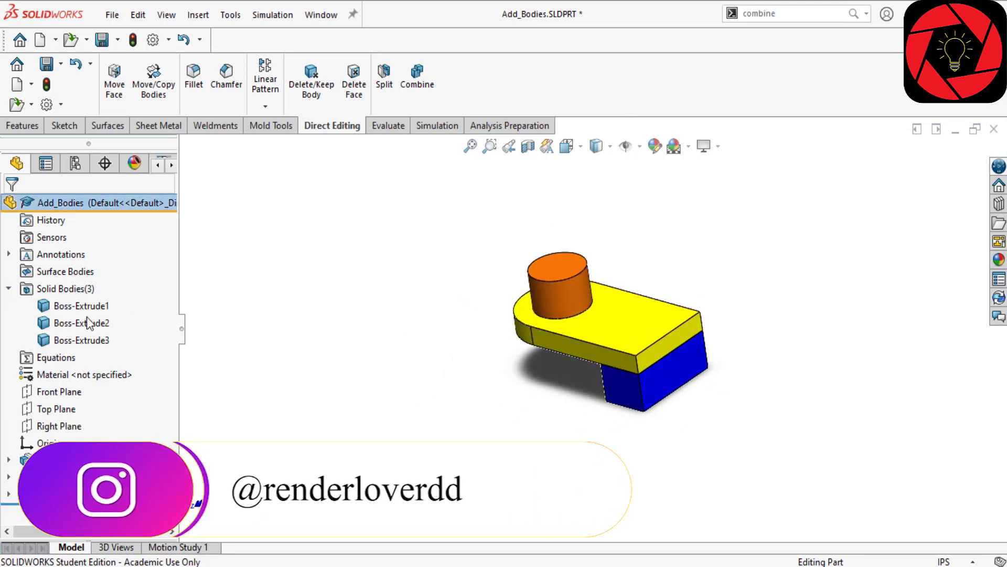
click(82, 306)
click(81, 323)
click(81, 340)
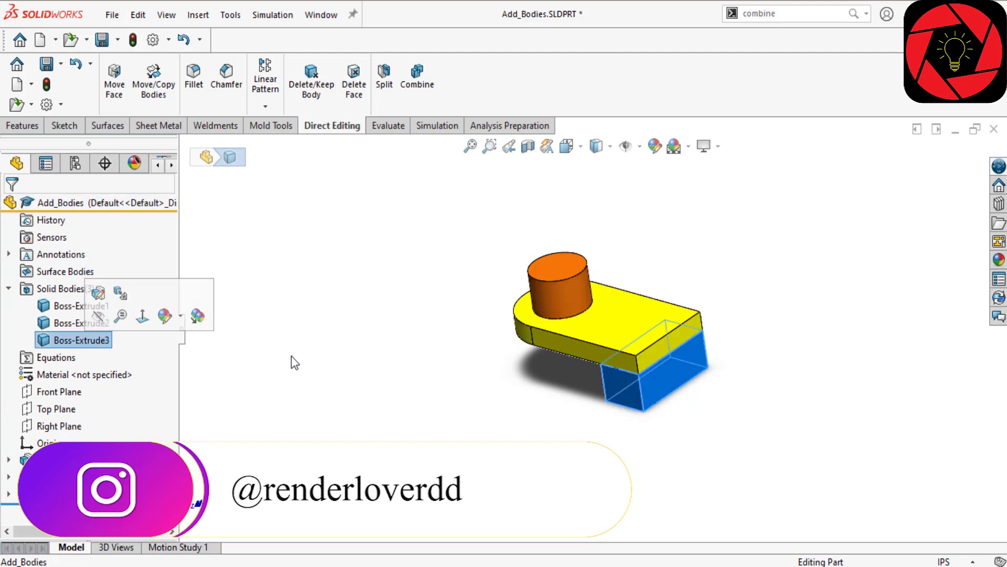
click(449, 357)
middle_drag(448, 357, 476, 330)
scroll(497, 360, up, 3)
middle_drag(539, 363, 689, 340)
Look up the Combine command, first by searching the commands for "combine", and find it among the insertable features.
click(803, 14)
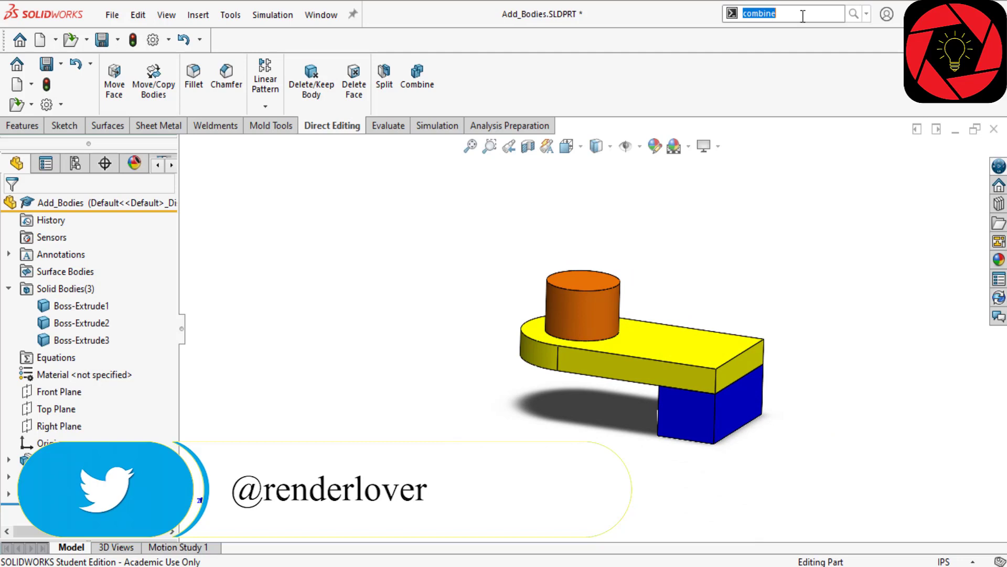
key(BackSpace)
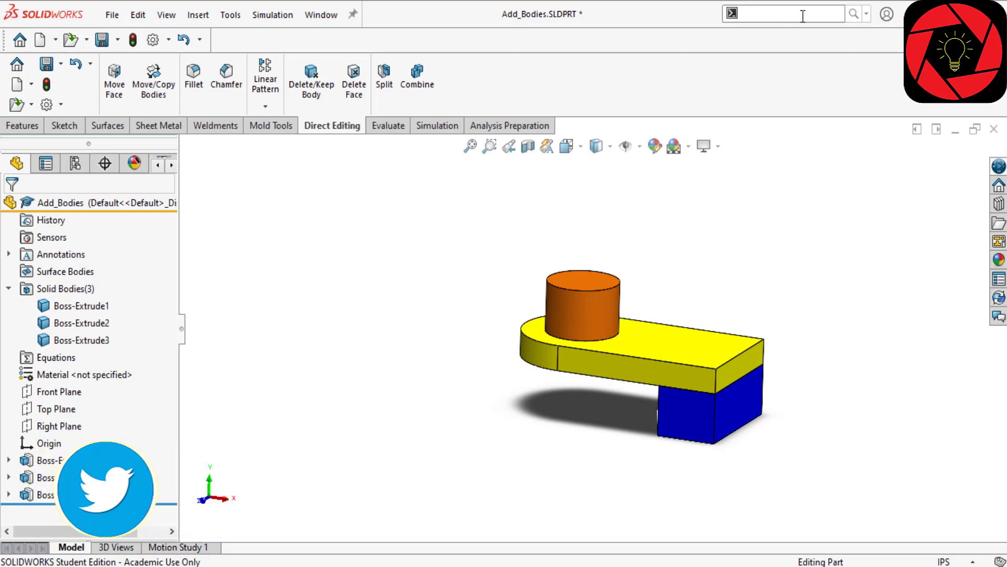
text(comibe)
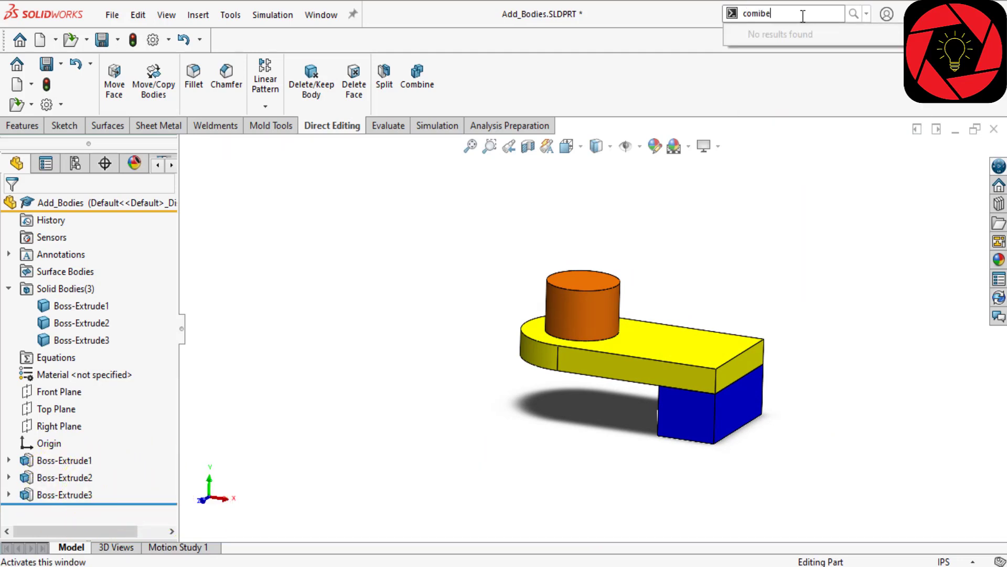
key(BackSpace)
key(BackSpace)
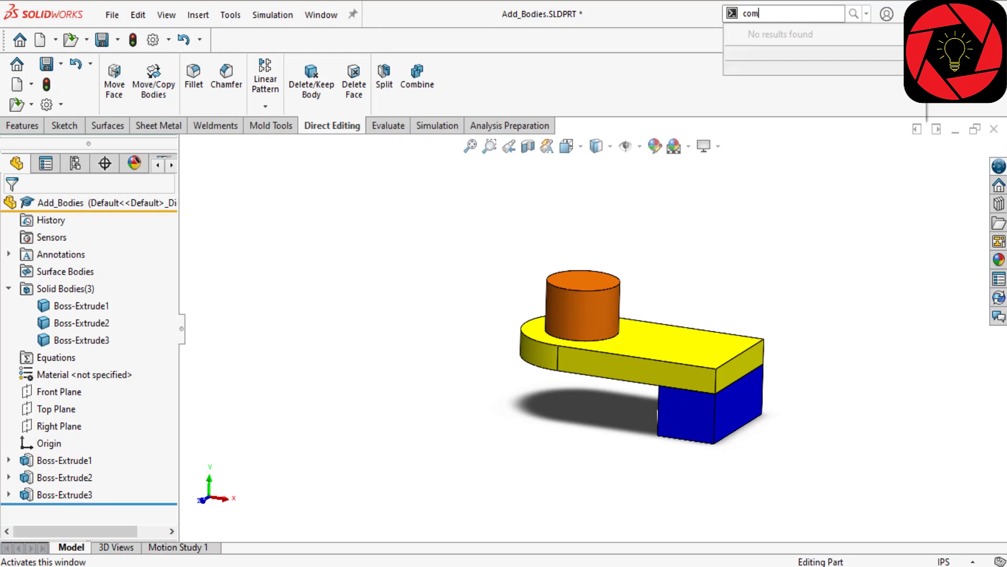
text(bine)
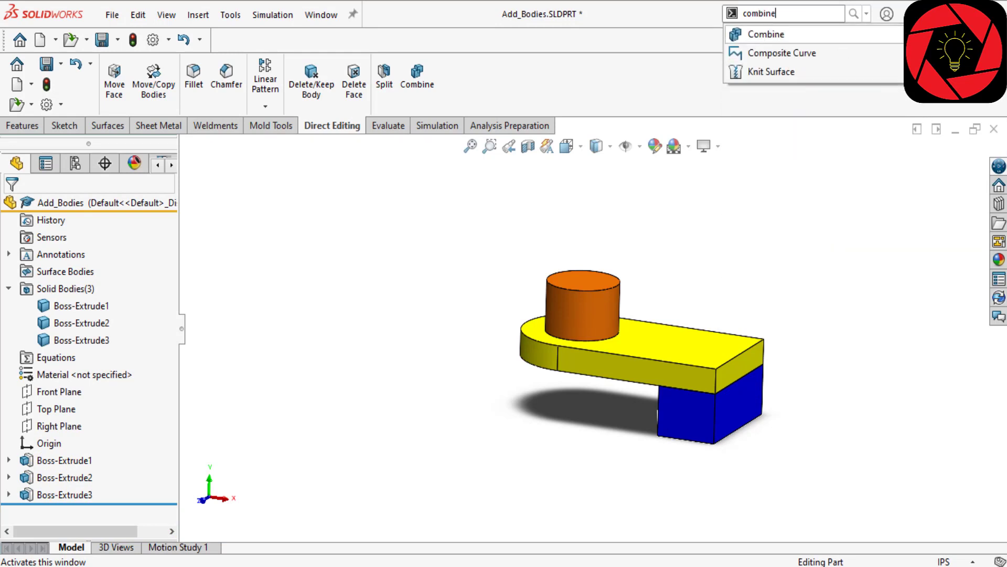
click(790, 35)
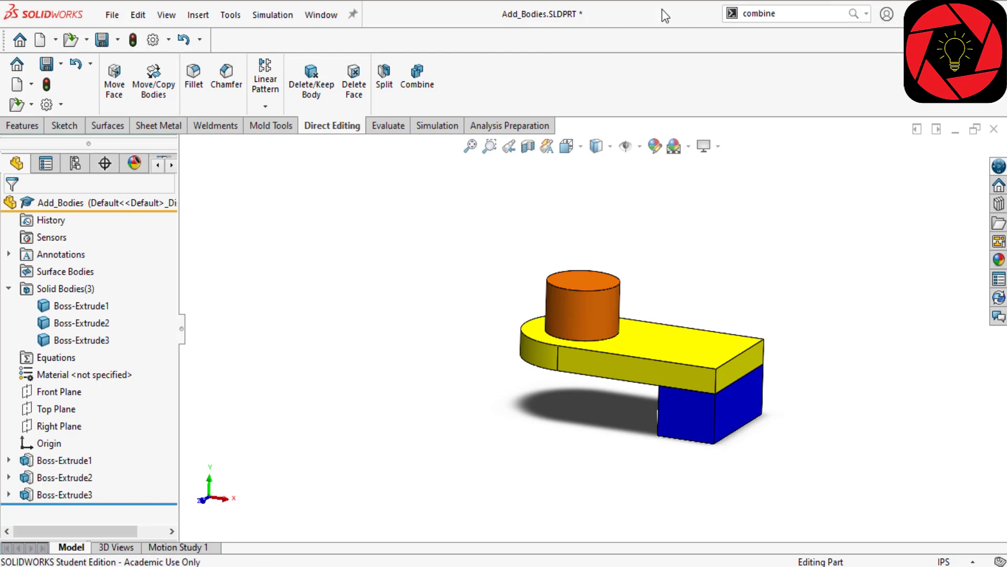
click(198, 14)
mouse_move(259, 95)
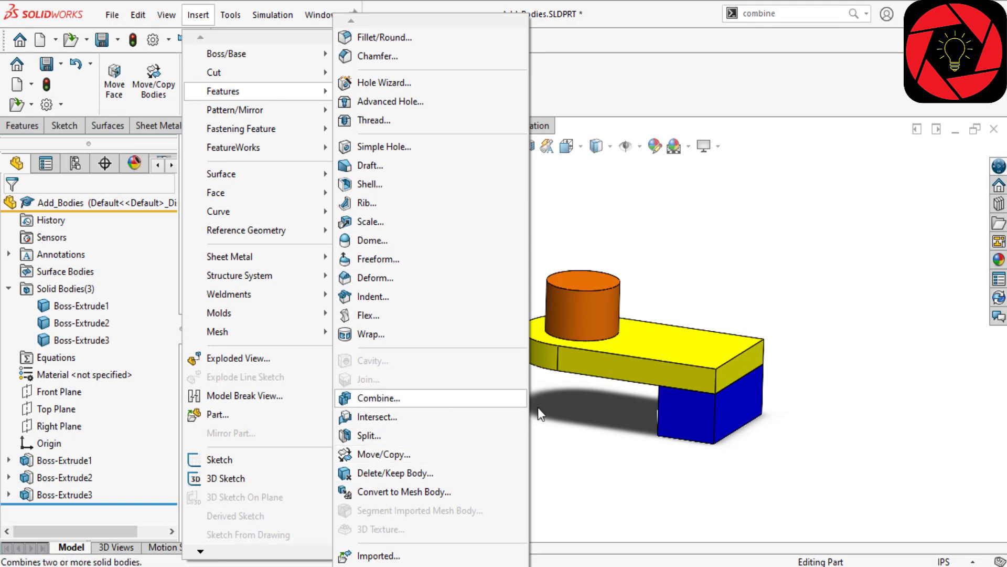
click(644, 440)
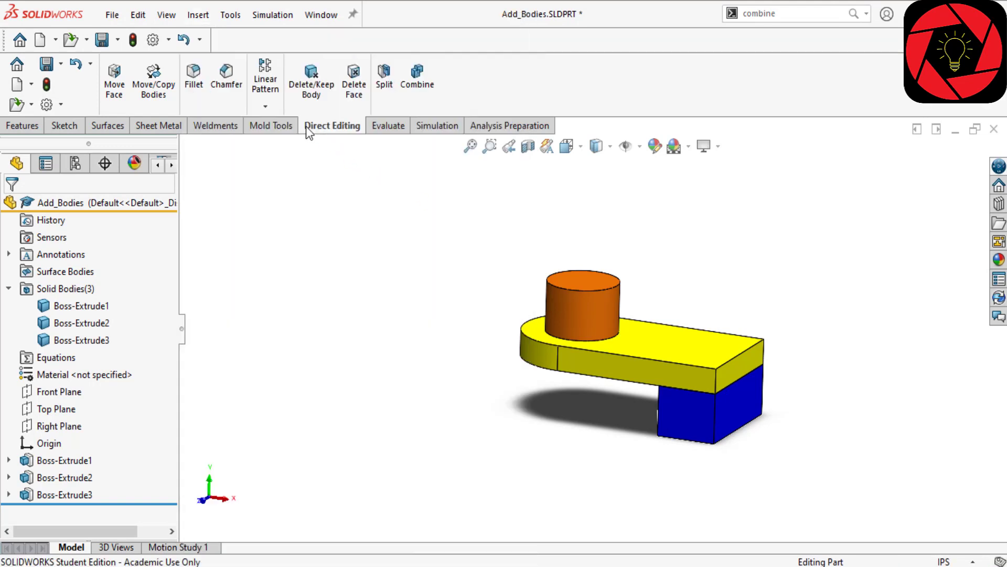
Start the Combine feature and try out the Subtract and Common operation types.
click(416, 89)
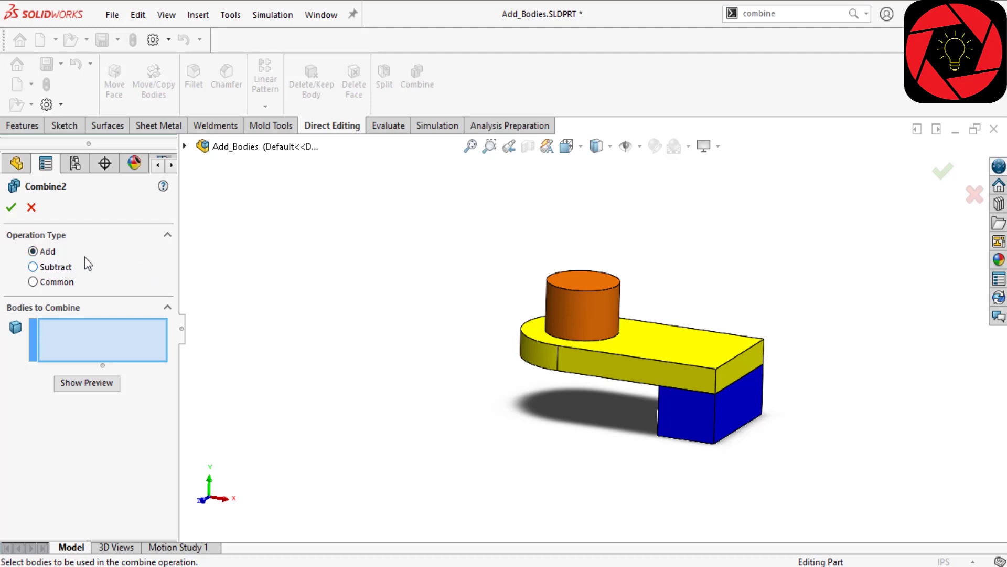
click(33, 267)
click(32, 281)
scroll(719, 436, down, 3)
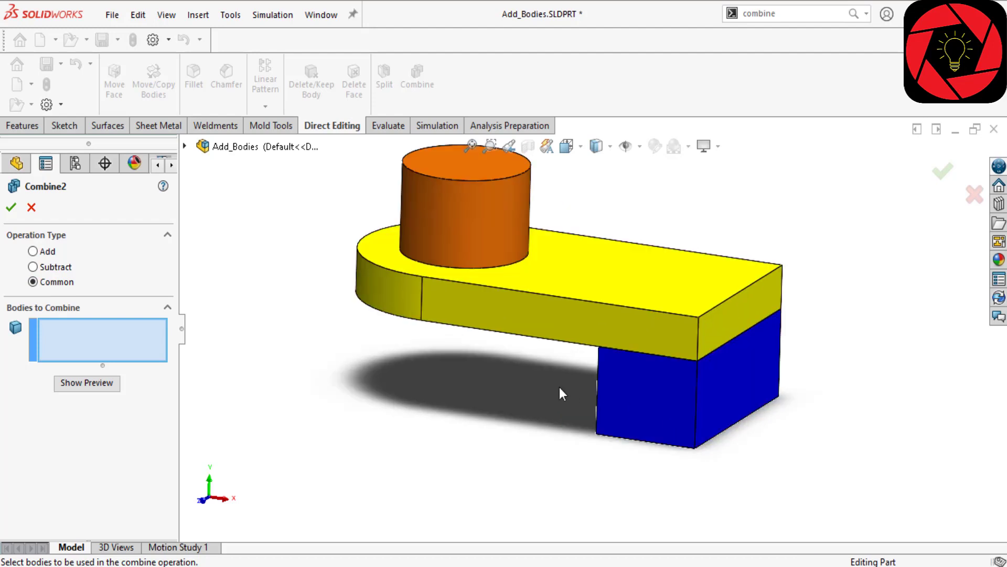
middle_drag(562, 394, 464, 323)
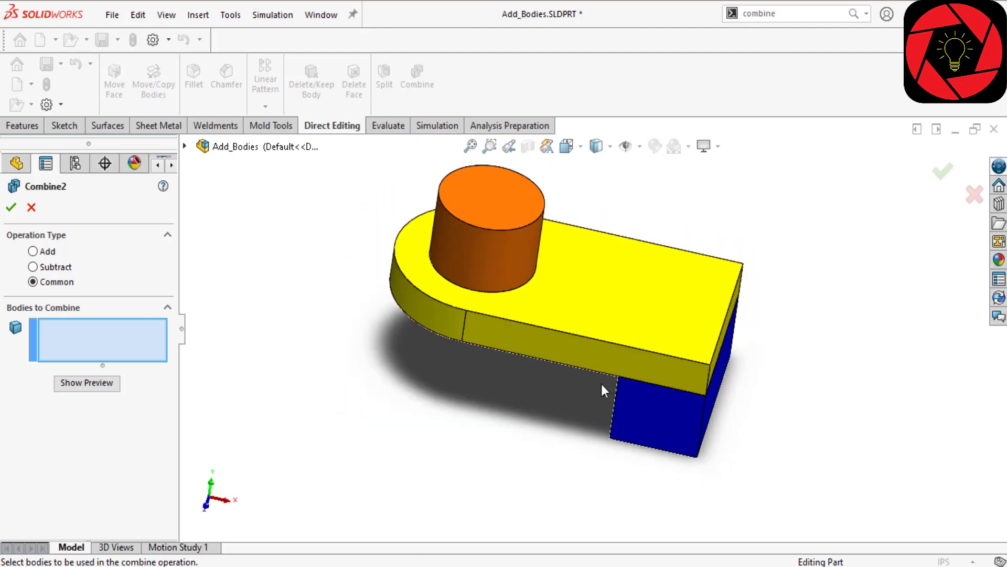
scroll(589, 373, up, 3)
middle_drag(589, 373, 620, 288)
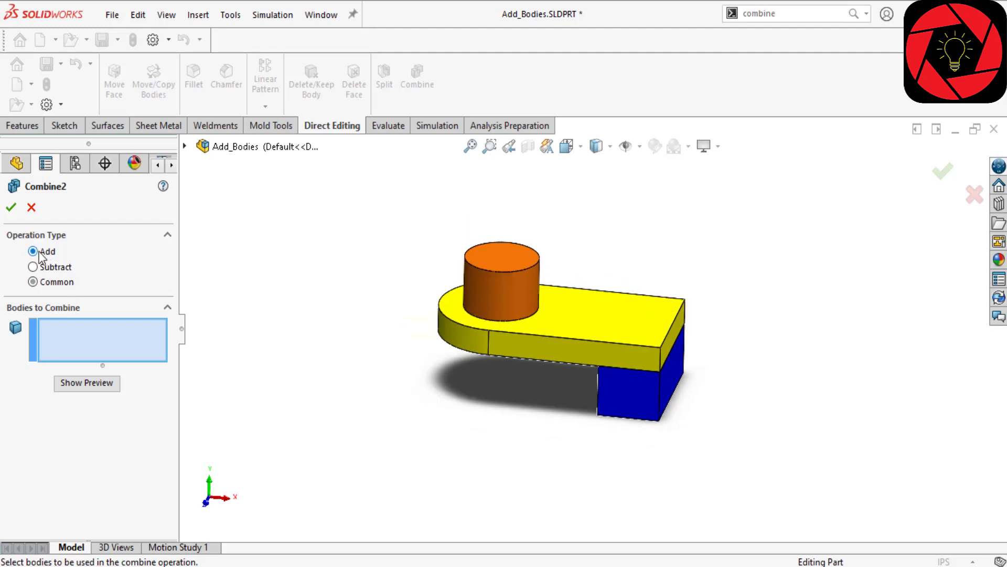
Combine the orange cylinder, the yellow plate and the blue block into one body with the Add operation.
scroll(468, 304, down, 1)
click(520, 276)
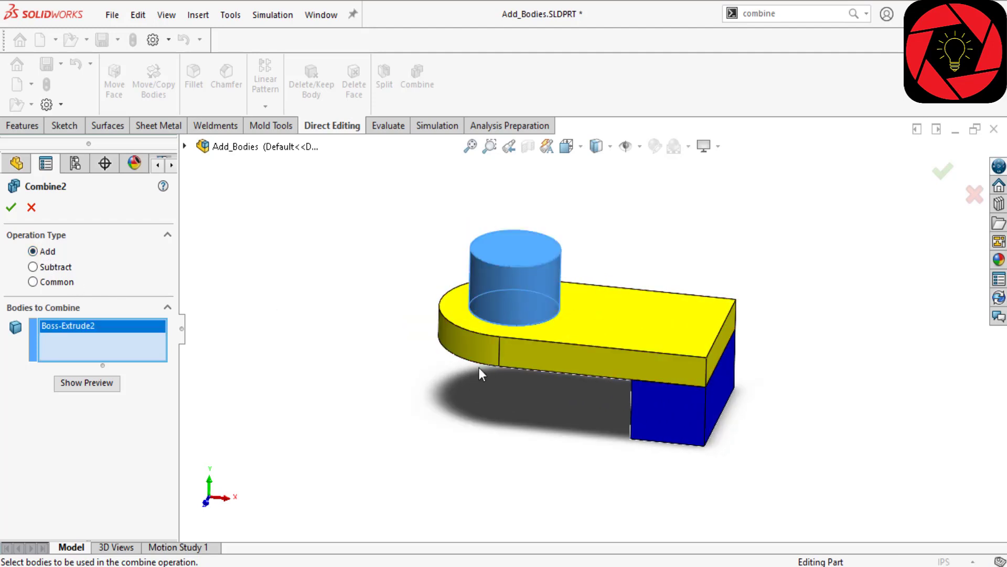
click(554, 365)
click(690, 423)
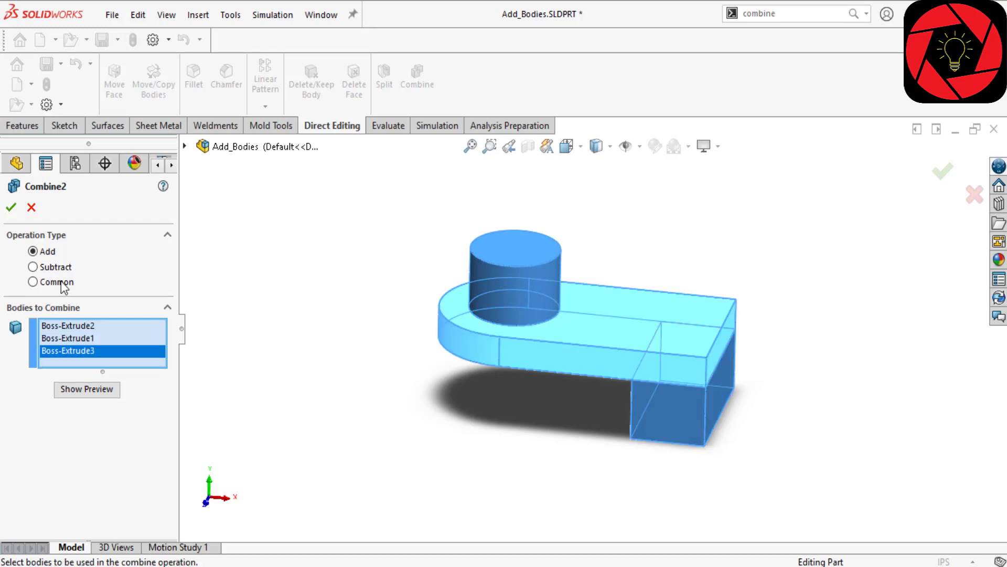
click(11, 207)
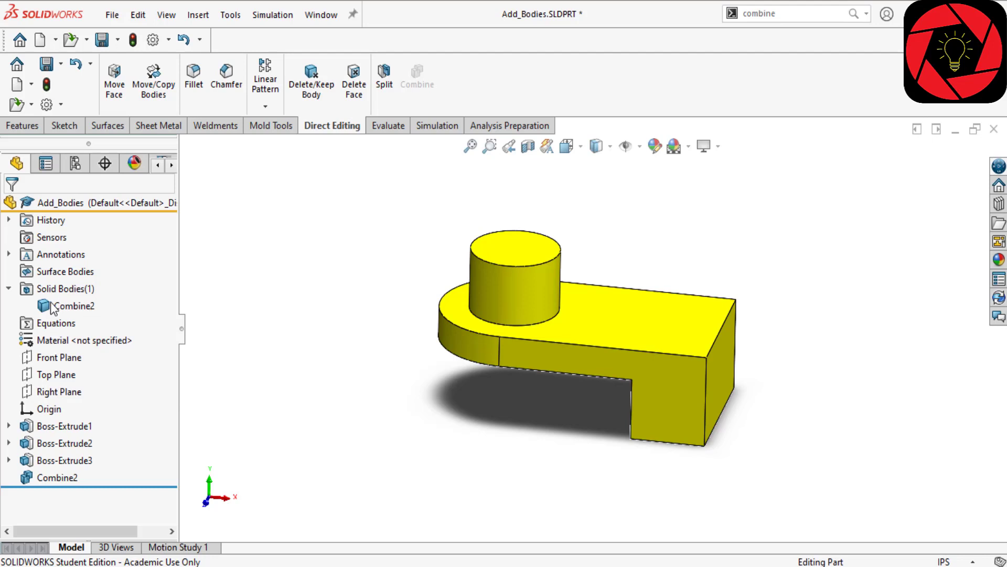
Roll the feature history back to before the Combine feature and forward again to compare both states.
right_click(52, 475)
click(121, 489)
drag(121, 487, 130, 469)
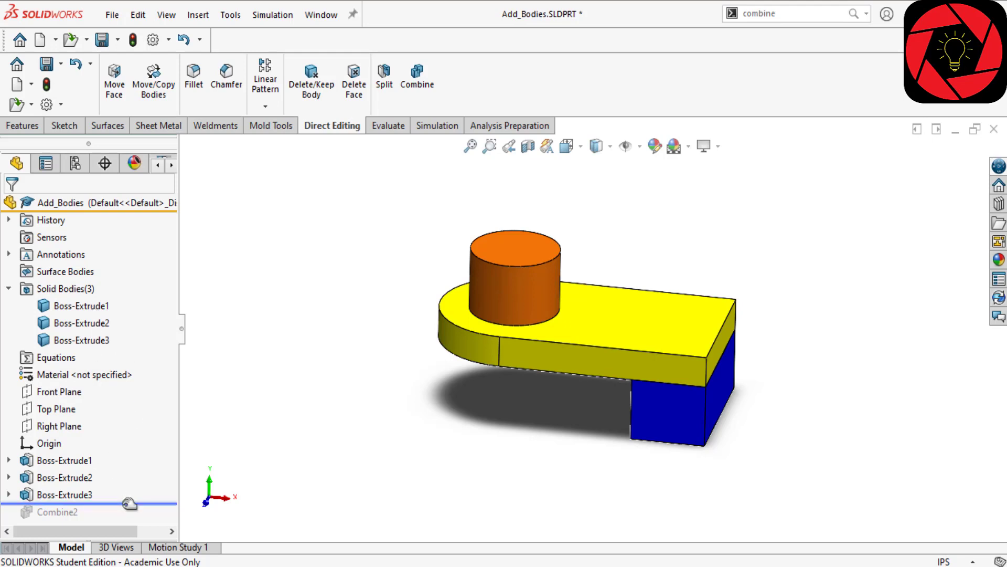
drag(122, 503, 121, 519)
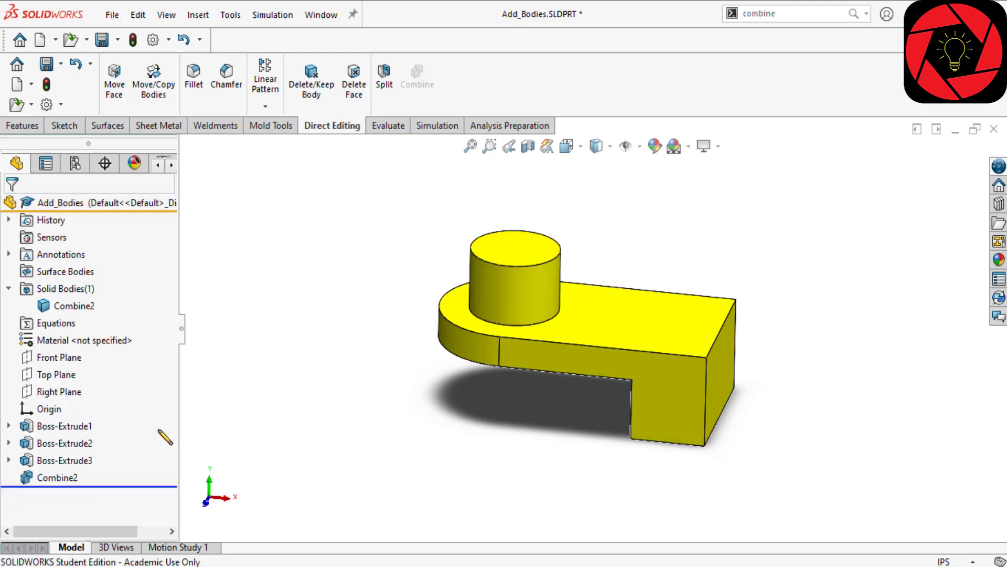
scroll(590, 322, up, 3)
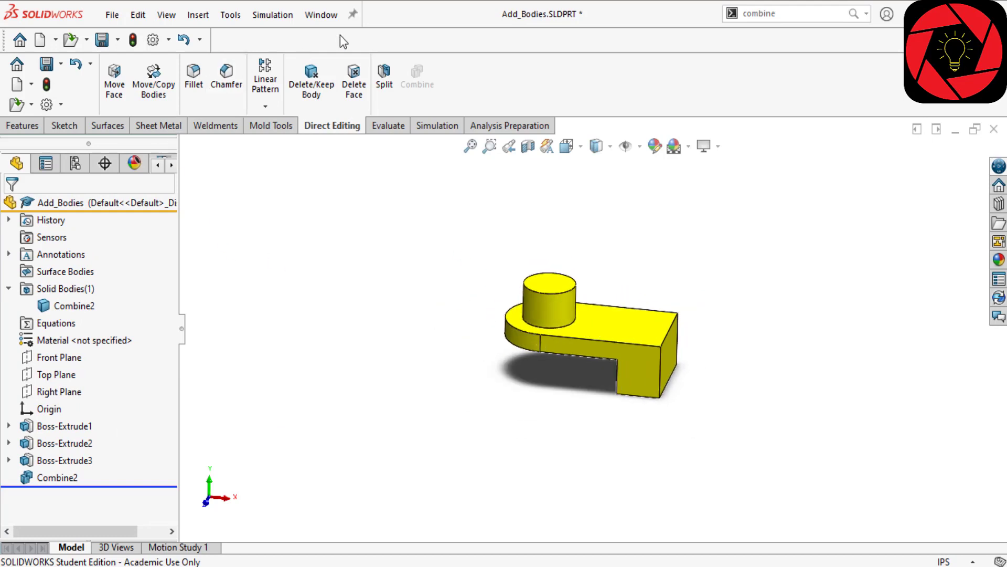
Switch to the open part Subtract_Bodies.SLDPRT and examine how the yellow cube and the chamfered cylinder overlap.
click(326, 14)
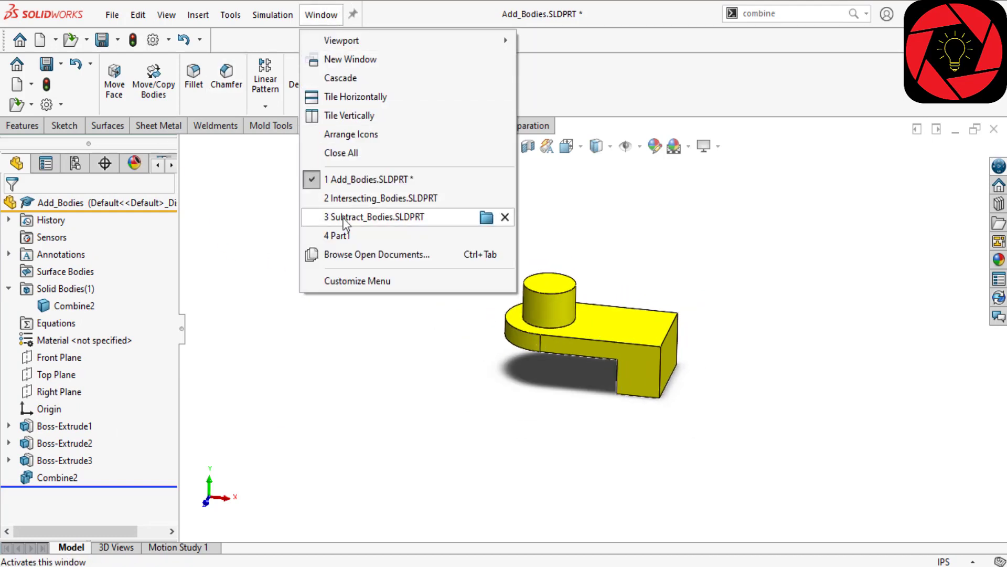
click(344, 218)
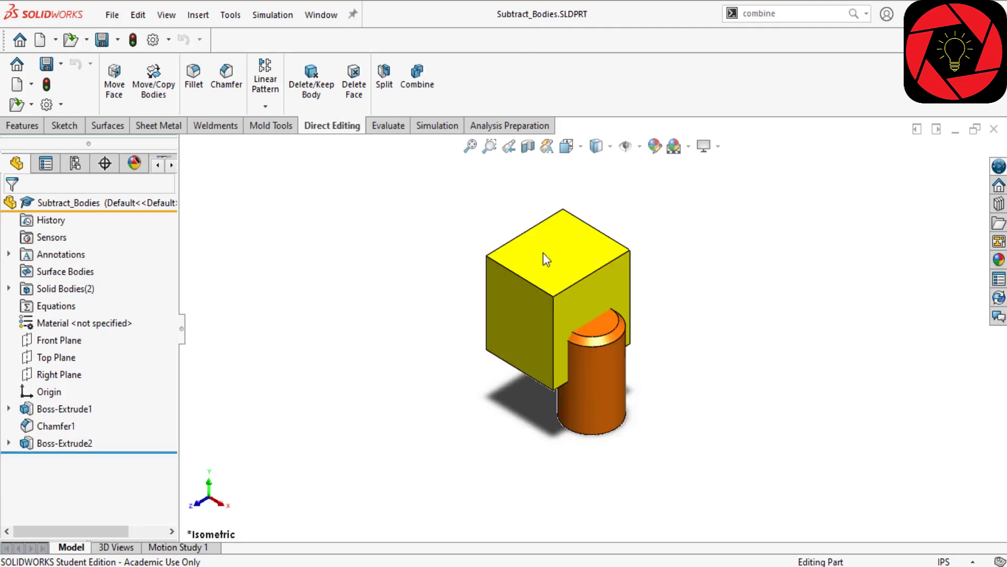
middle_drag(524, 281, 529, 369)
scroll(600, 334, down, 3)
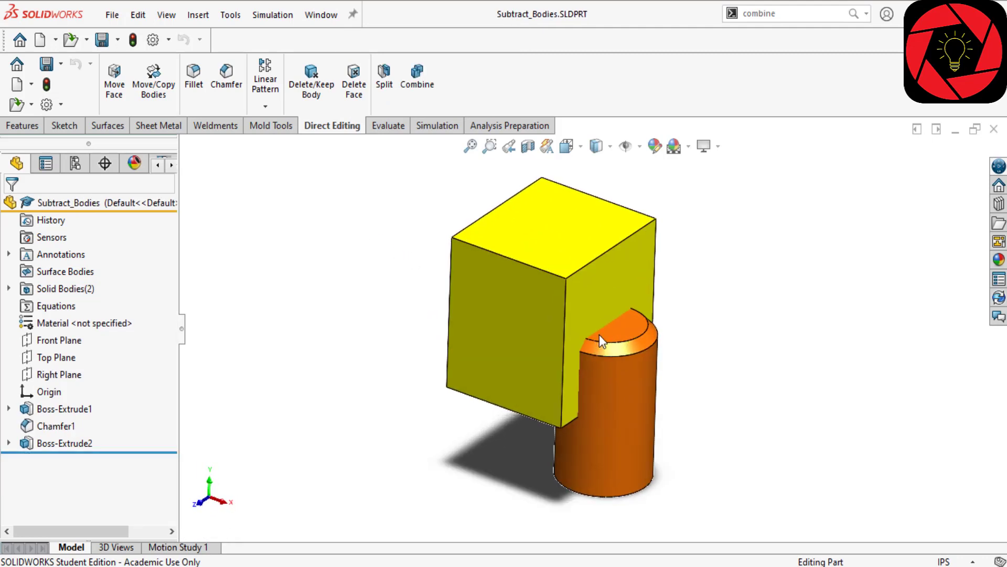
scroll(599, 335, up, 3)
scroll(618, 361, down, 1)
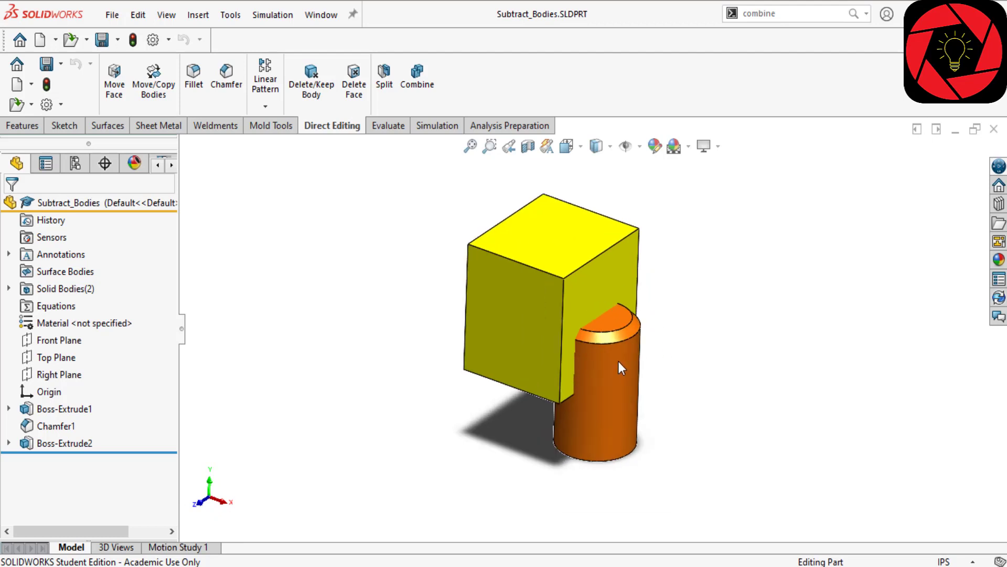
scroll(619, 361, up, 2)
middle_drag(609, 349, 581, 341)
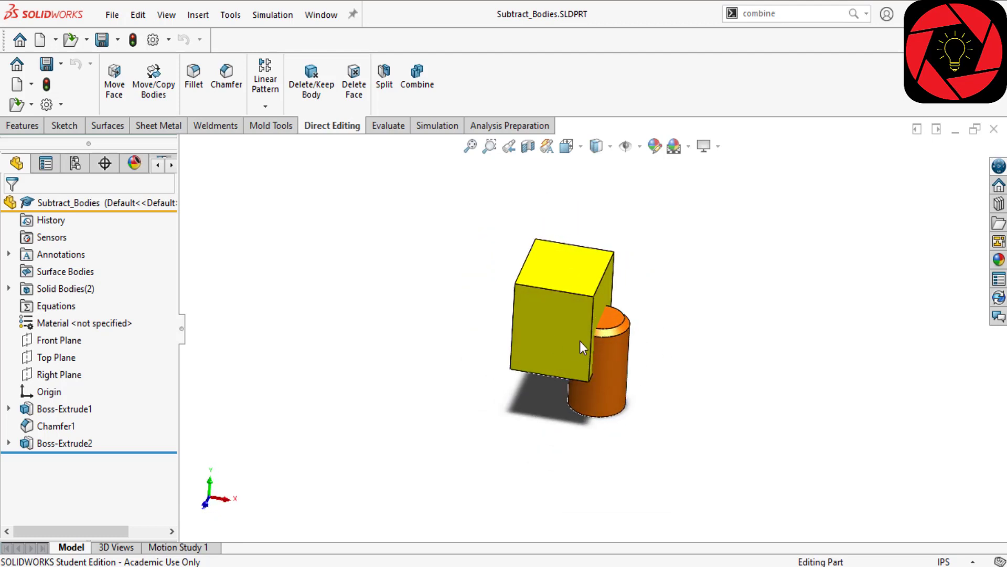
scroll(648, 315, up, 2)
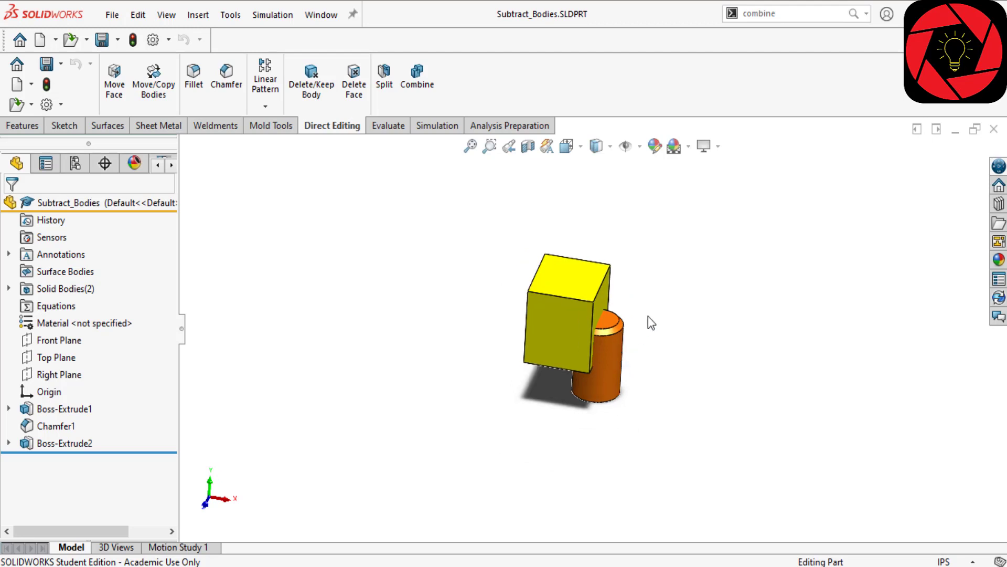
scroll(578, 325, down, 3)
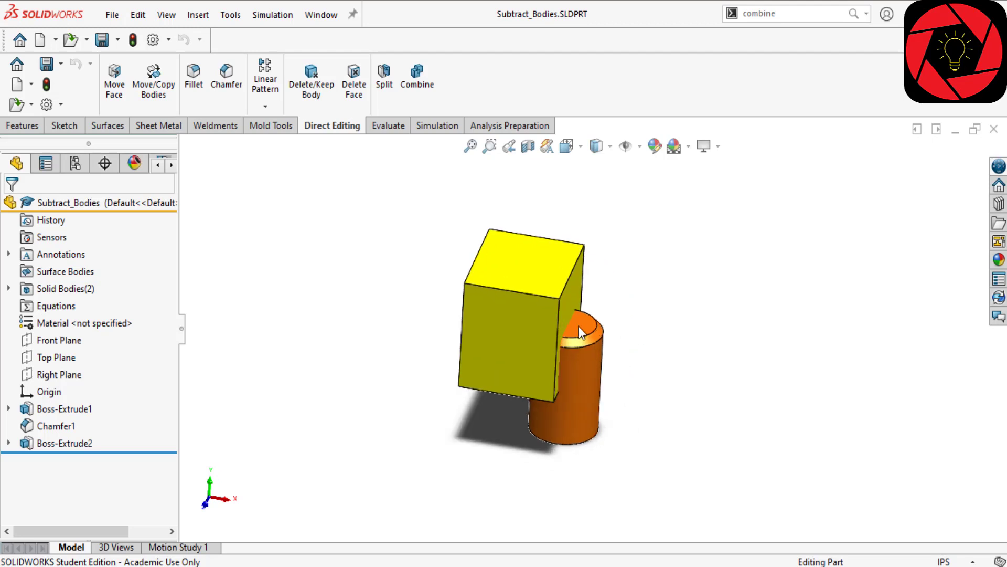
Subtract the yellow cube from the chamfered cylinder with a Combine feature, using the cylinder as the main body.
click(429, 78)
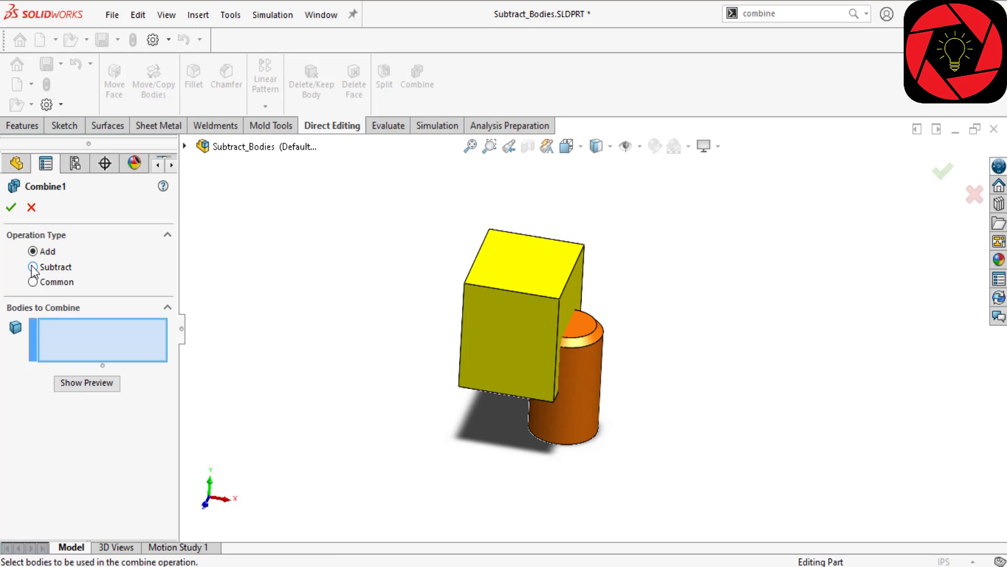
click(33, 267)
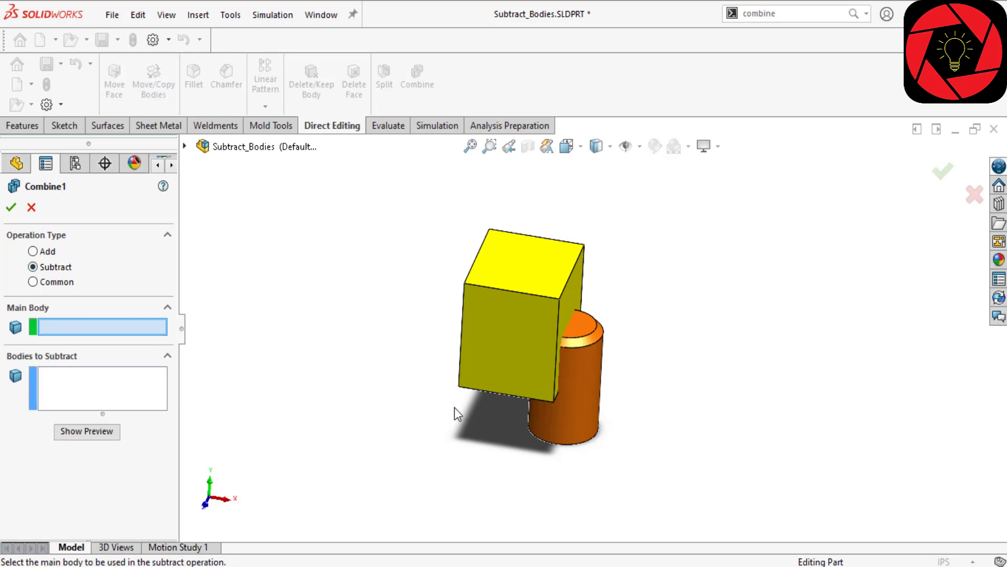
click(583, 391)
scroll(664, 405, down, 2)
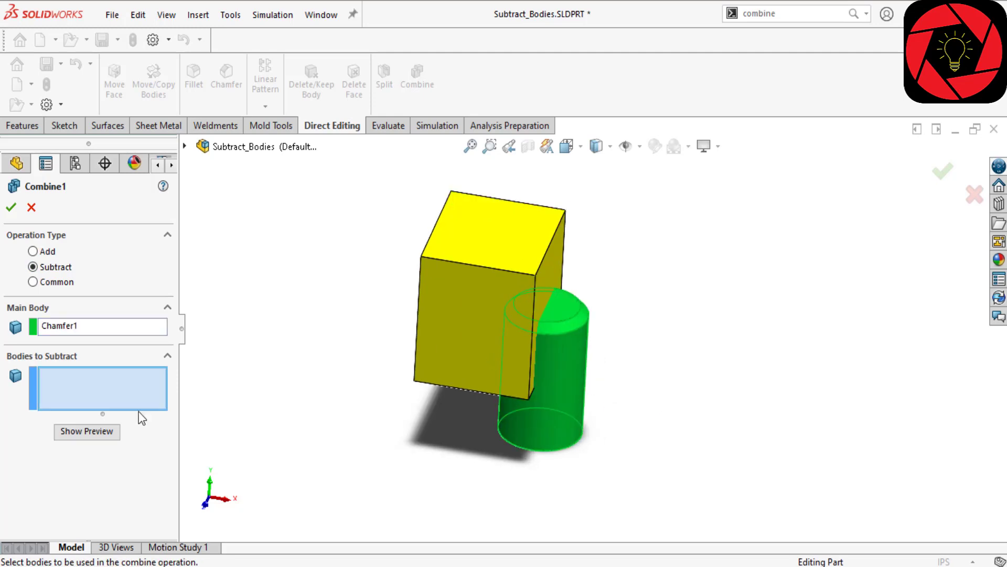
click(452, 322)
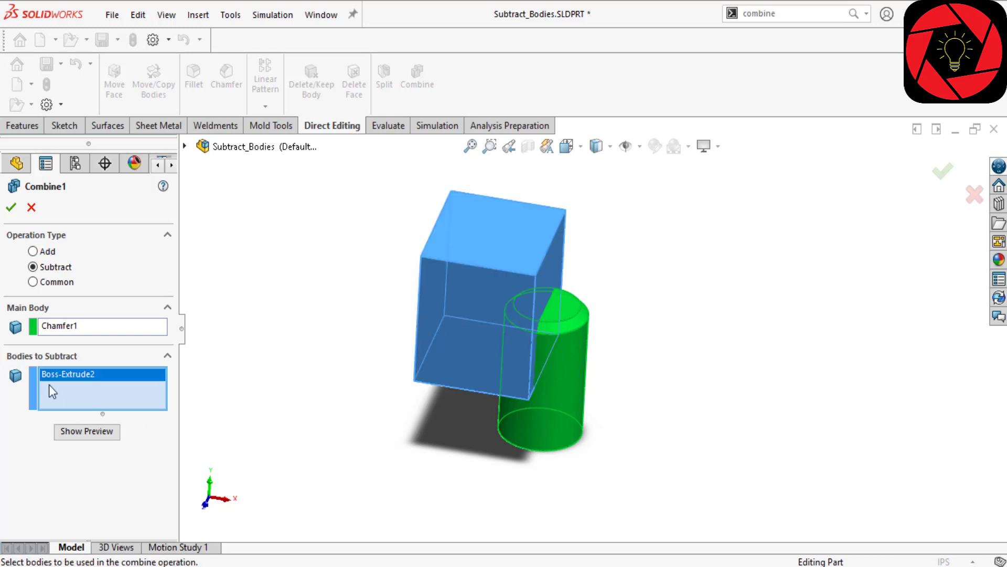
click(11, 209)
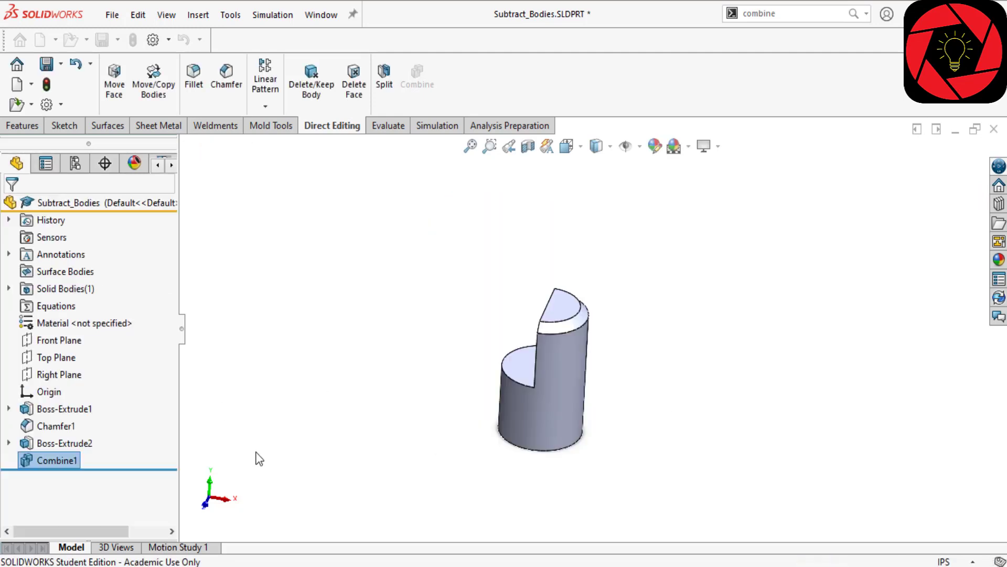
Reopen the Combine feature for editing and clear both its main body and its bodies-to-combine selections.
middle_drag(393, 419, 504, 399)
click(8, 288)
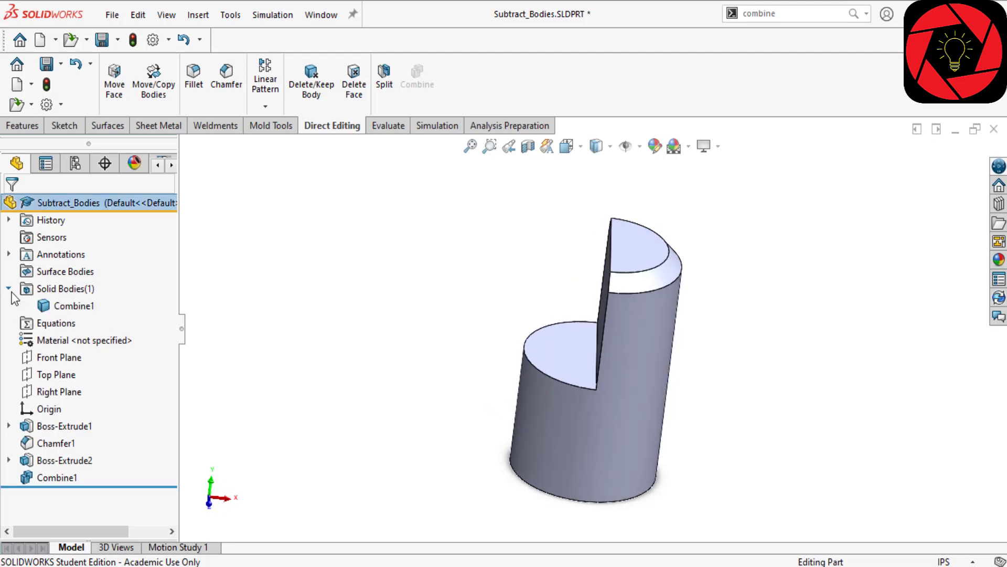
click(8, 289)
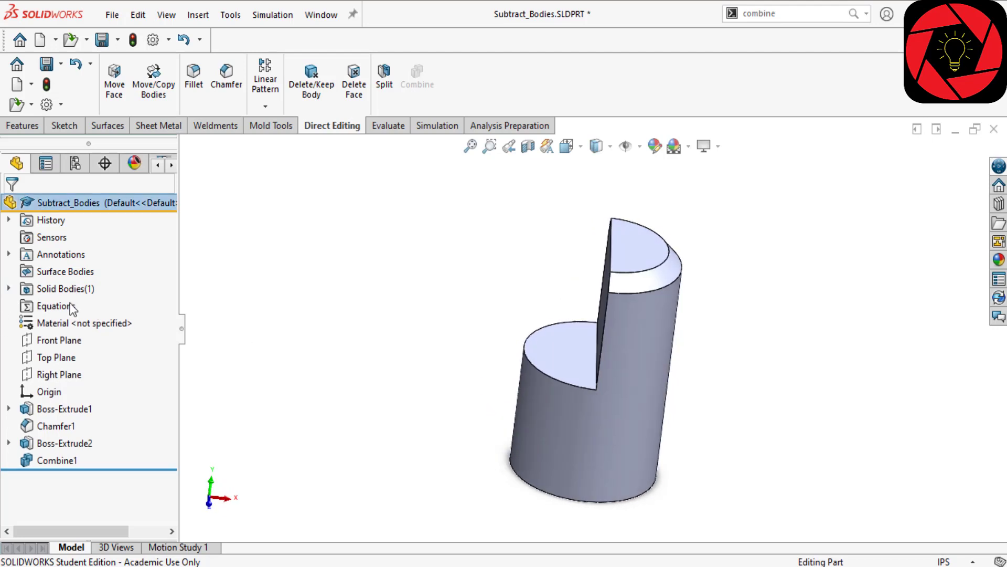
right_click(55, 461)
click(85, 211)
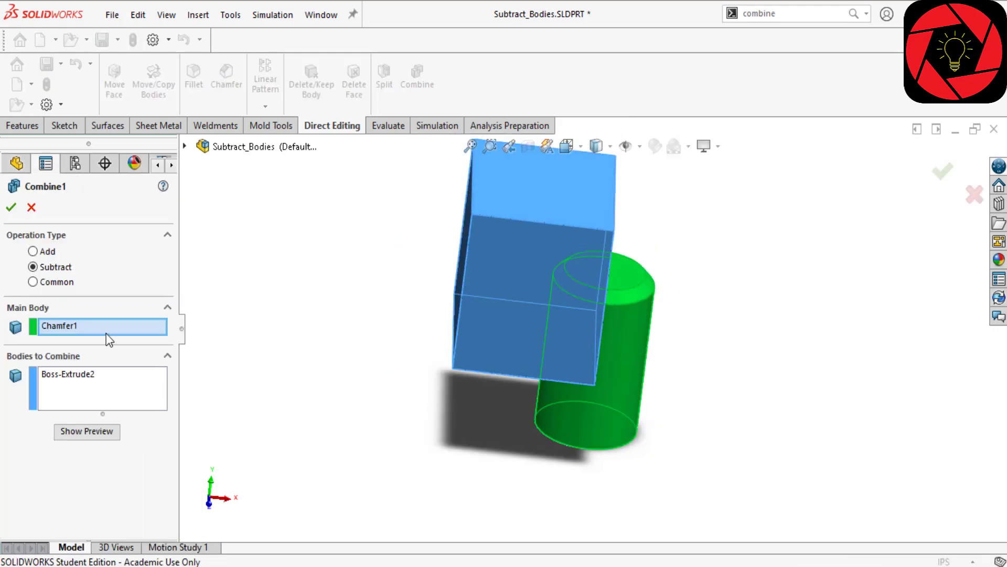
right_click(110, 331)
click(153, 358)
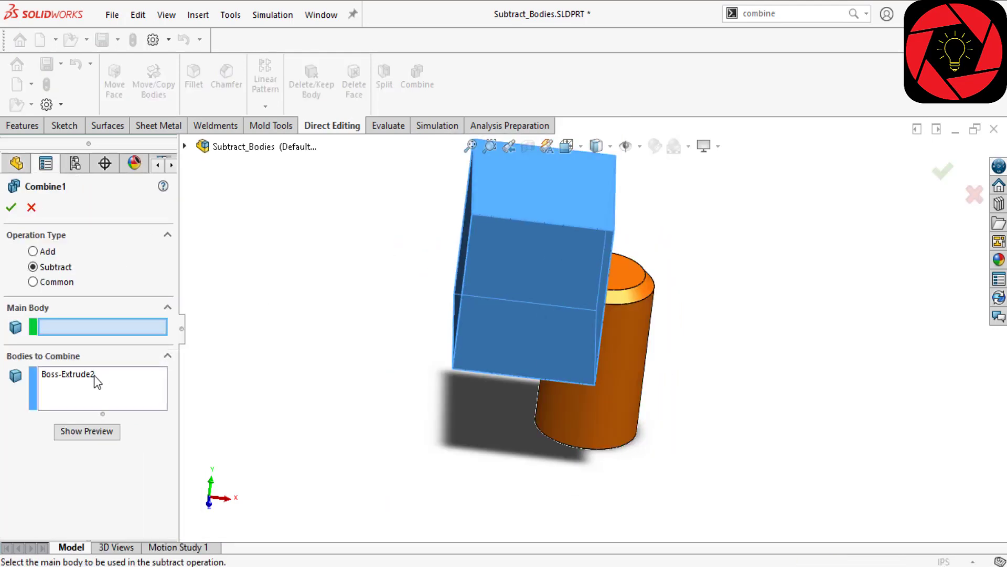
right_click(93, 375)
click(141, 406)
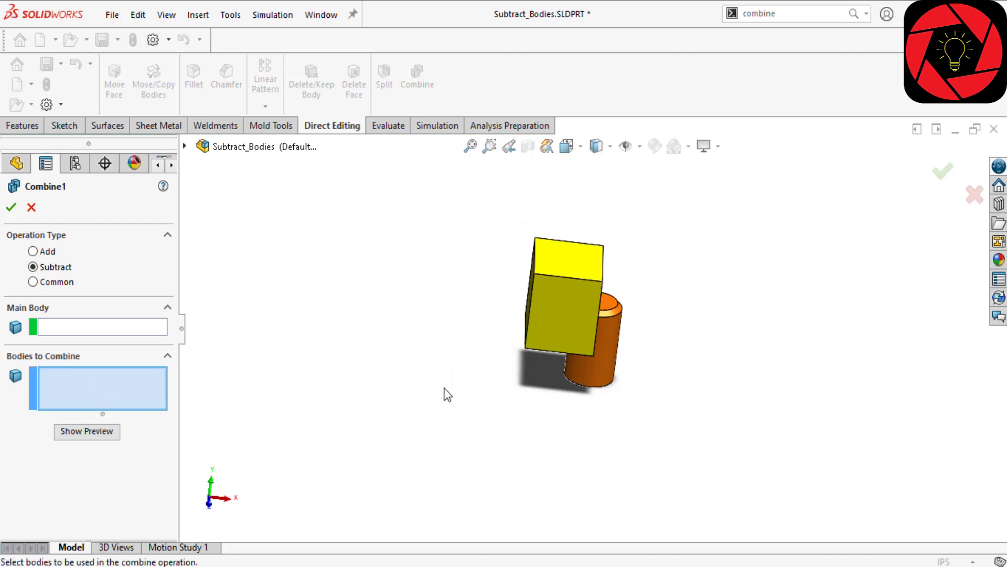
Reverse the Subtract operation, using the yellow cube as the main body and the orange chamfered cylinder as the body to subtract.
click(110, 326)
click(559, 314)
scroll(656, 322, down, 3)
middle_drag(657, 322, 597, 352)
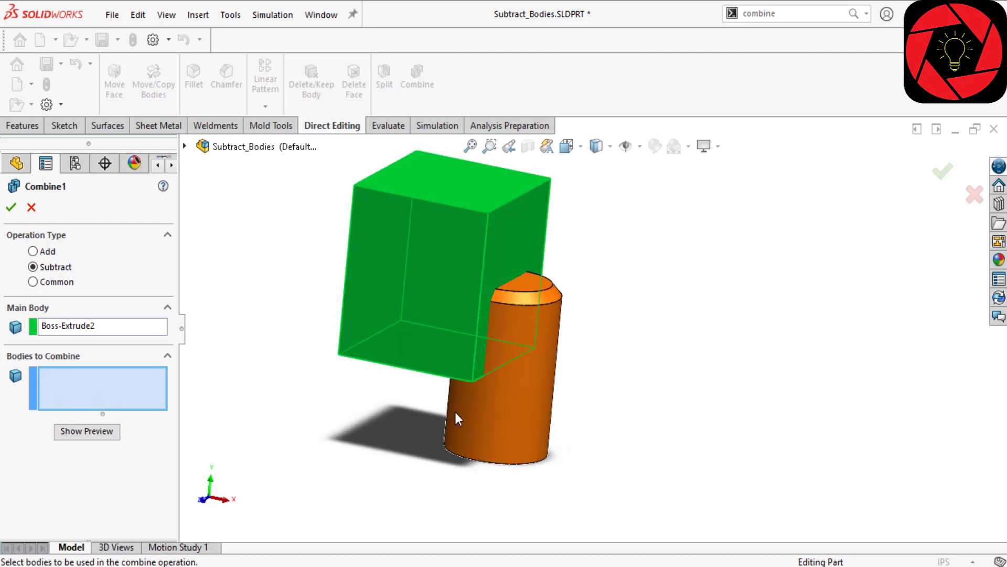
click(540, 416)
mouse_move(598, 472)
middle_down()
mouse_move(573, 445)
mouse_move(603, 481)
middle_up()
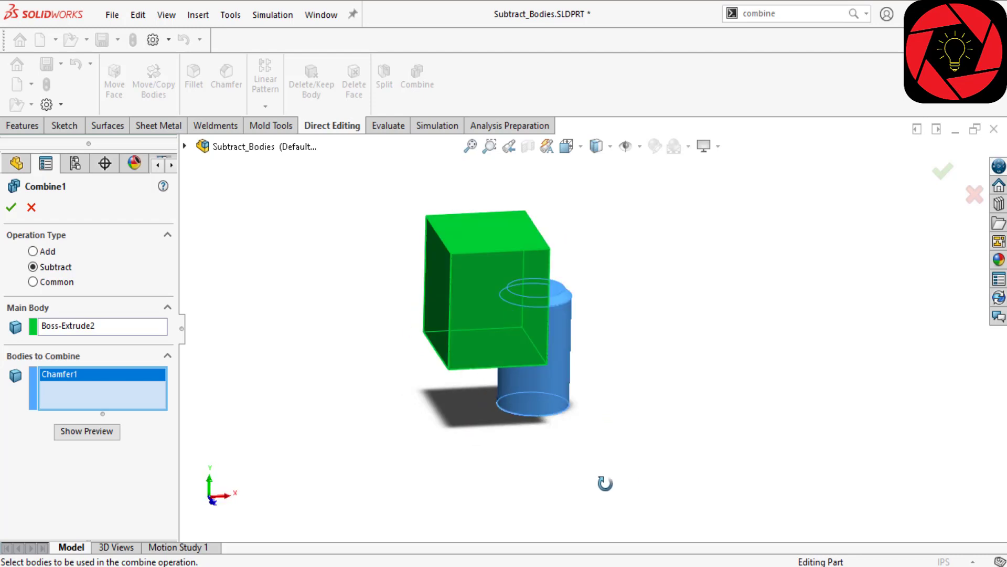
click(11, 207)
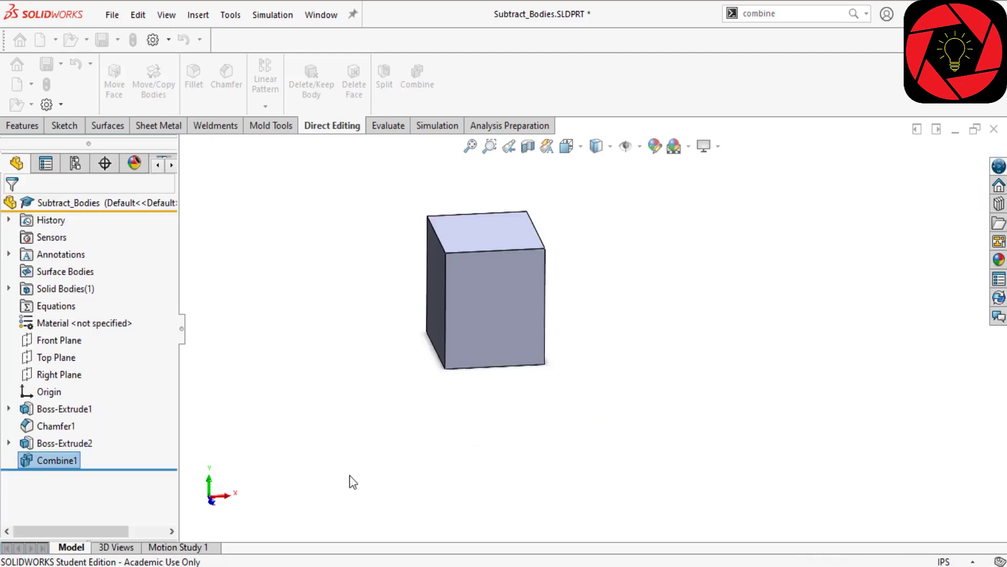
Examine the pocket that the cylinder cuts into the cube and the contents of the Solid Bodies folder.
middle_drag(333, 457, 398, 398)
scroll(465, 430, up, 3)
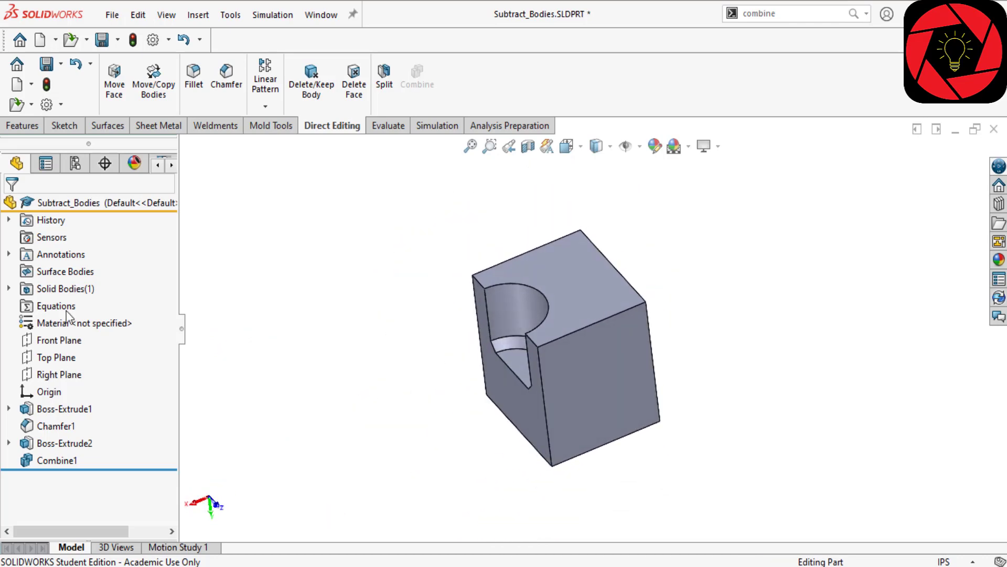
click(8, 289)
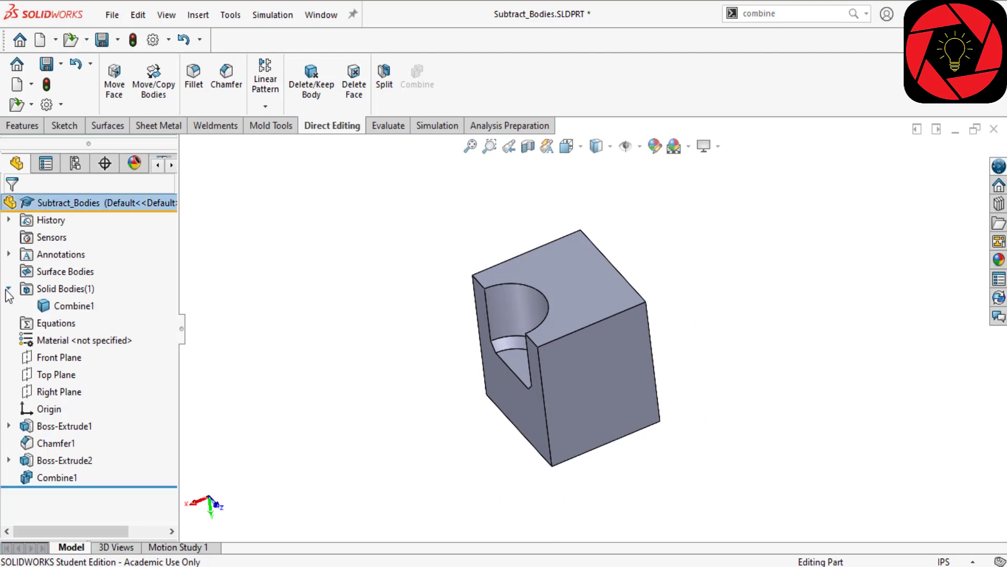
click(70, 306)
click(377, 457)
mouse_move(377, 457)
middle_down()
mouse_move(319, 444)
mouse_move(382, 445)
middle_up()
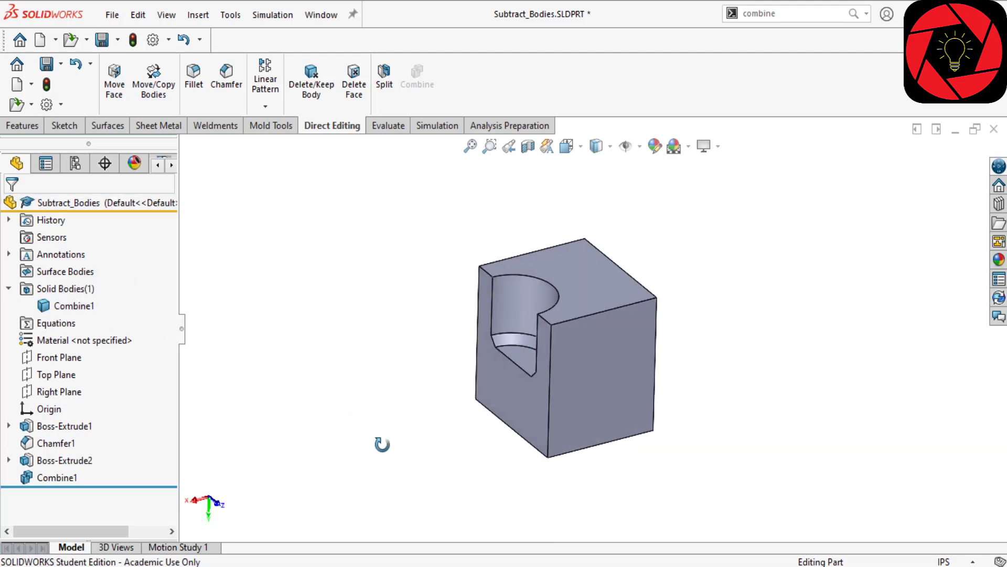
Switch to the open part Intersecting_Bodies.SLDPRT and examine how the orange bent plate passes through the yellow slotted block.
click(321, 15)
click(348, 201)
scroll(426, 311, up, 1)
middle_drag(430, 316, 507, 252)
scroll(564, 336, down, 5)
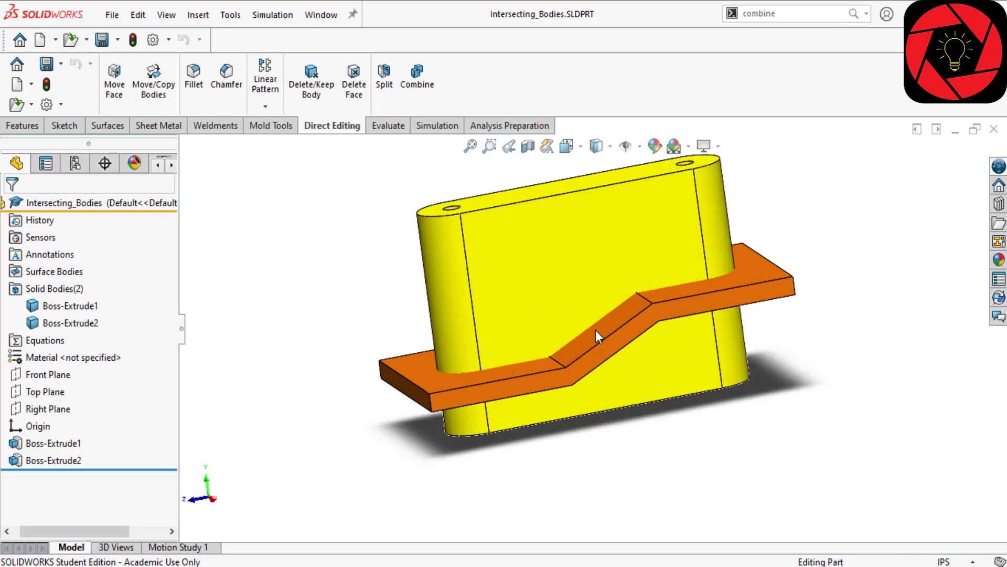
middle_drag(544, 316, 407, 335)
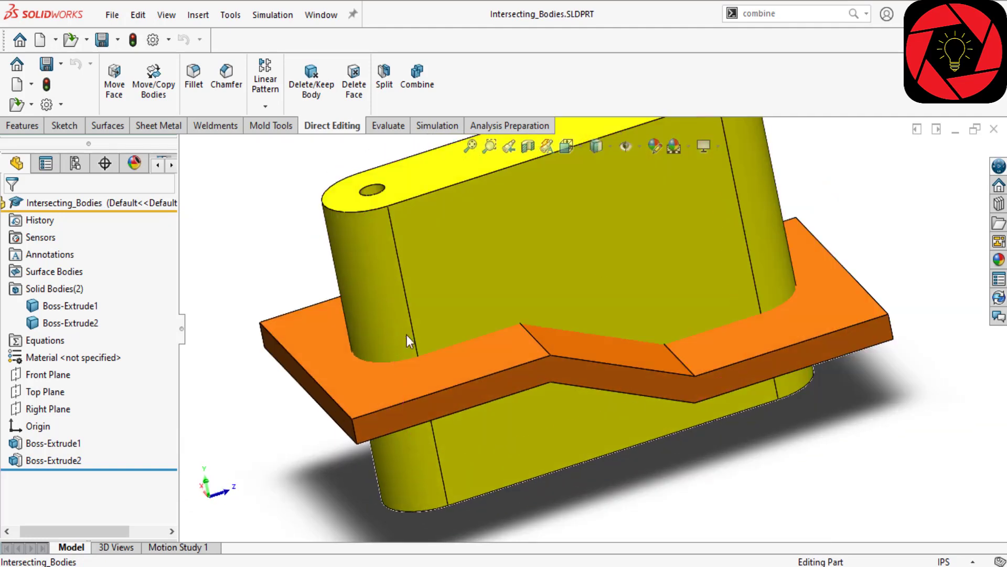
key(ctrl+7)
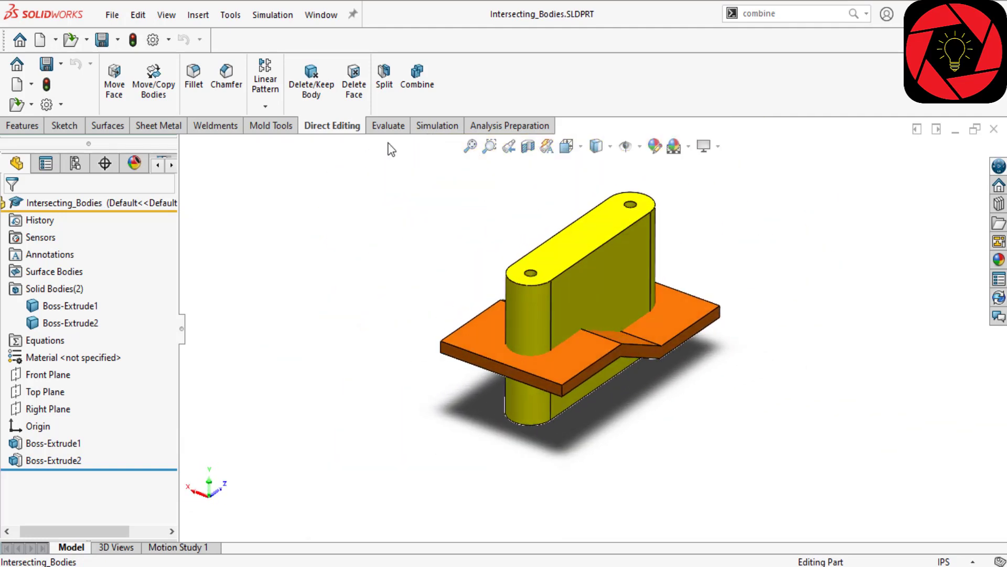
Combine the yellow block and the orange bent plate with the Common operation and inspect the resulting body from several sides.
click(417, 76)
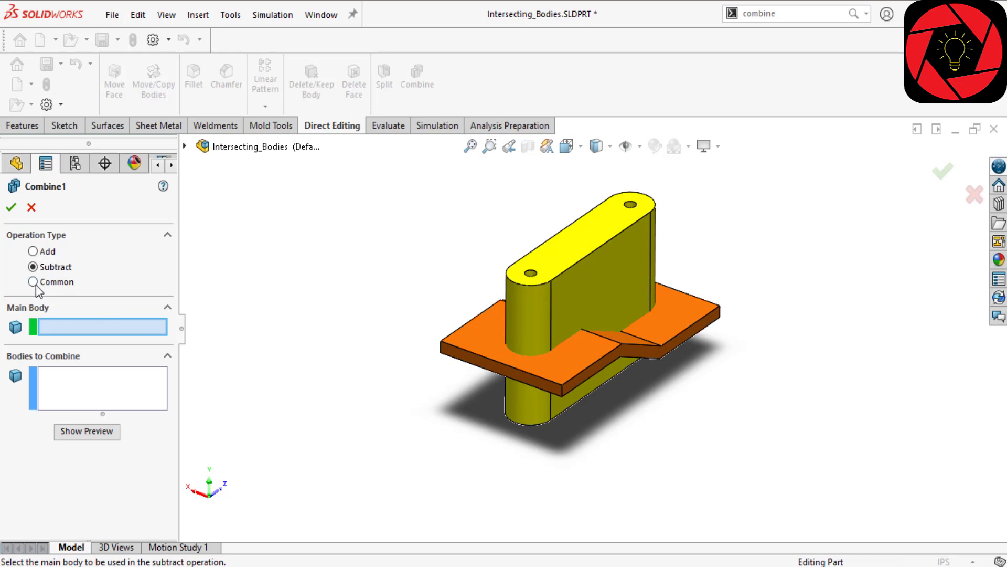
click(33, 282)
click(575, 294)
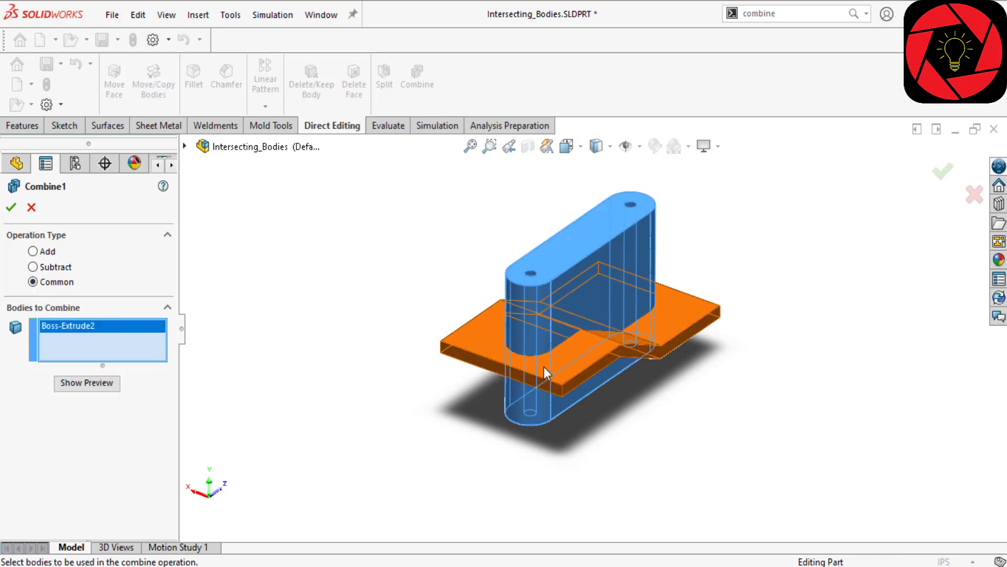
click(544, 366)
click(11, 208)
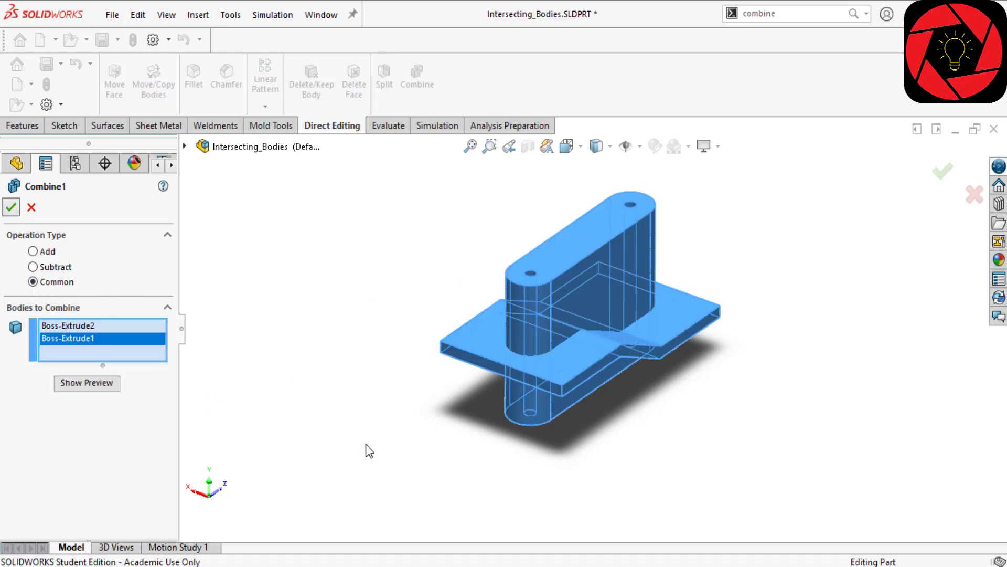
middle_drag(416, 427, 580, 434)
scroll(569, 299, down, 3)
middle_drag(566, 311, 579, 376)
scroll(582, 369, up, 3)
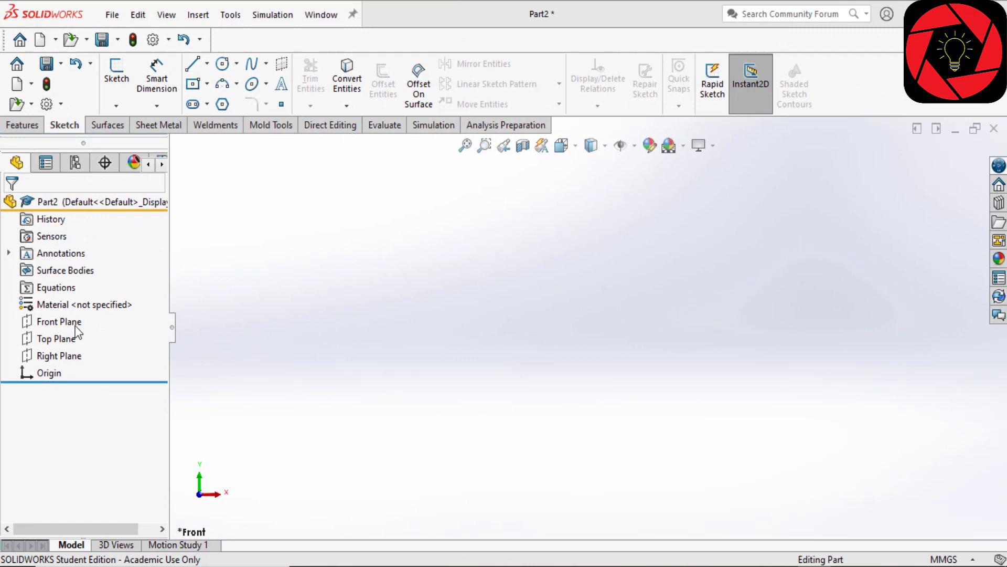
Sketch a horizontal centerline about 220 mm long from the origin on the Front Plane of Part2.
click(58, 321)
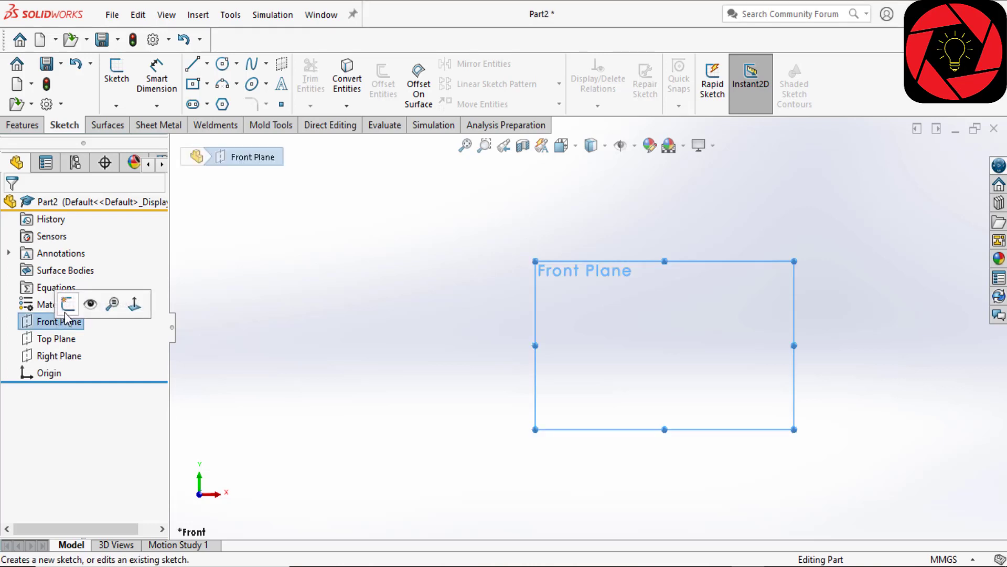
click(67, 299)
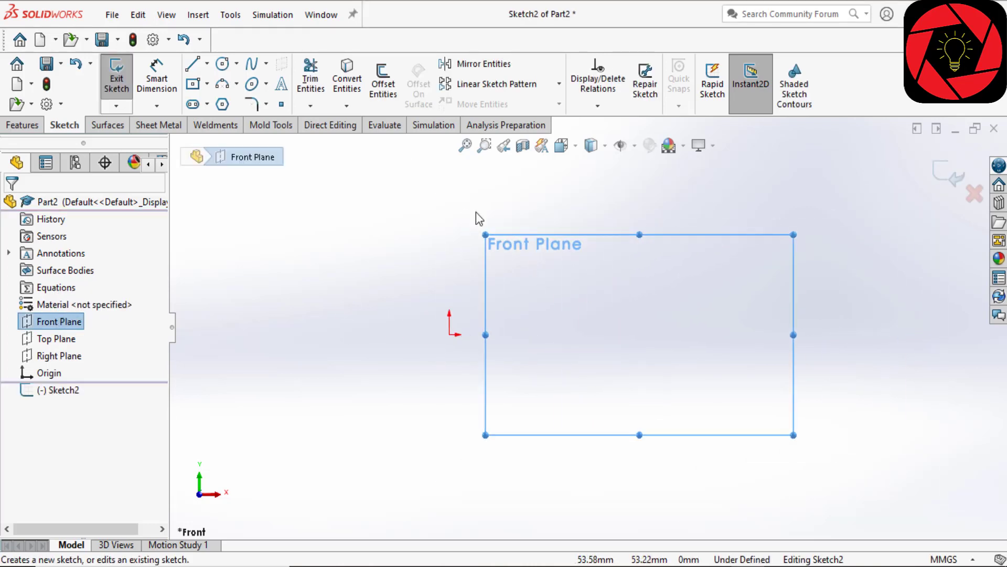
click(207, 64)
click(218, 103)
click(449, 334)
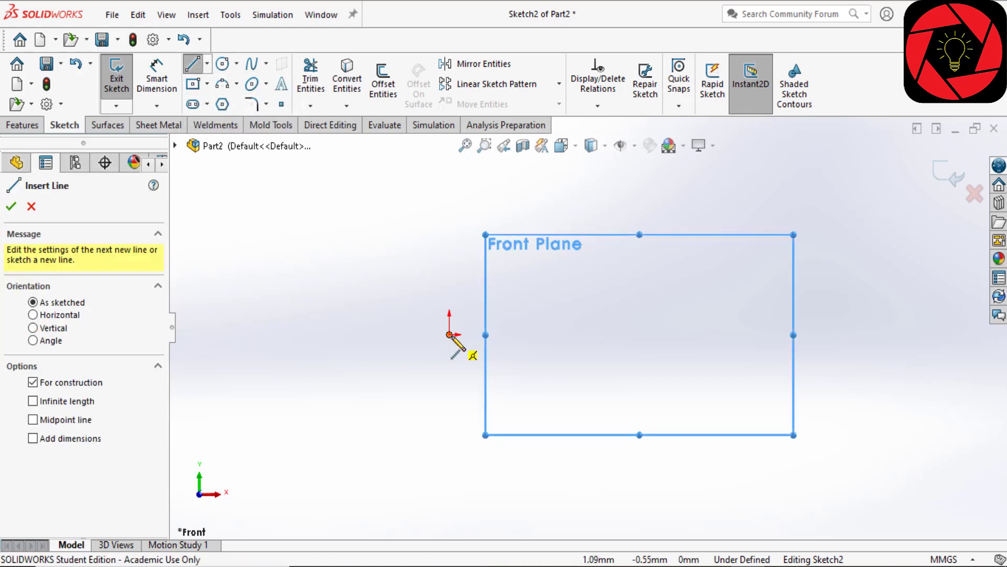
click(831, 334)
right_click(831, 334)
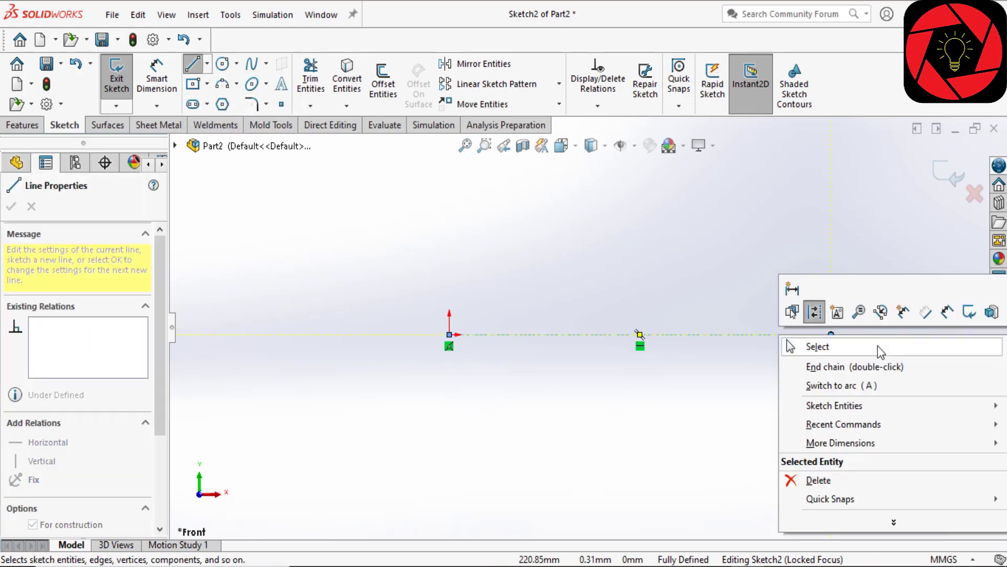
click(879, 348)
scroll(645, 342, down, 2)
scroll(659, 298, up, 3)
scroll(660, 298, down, 3)
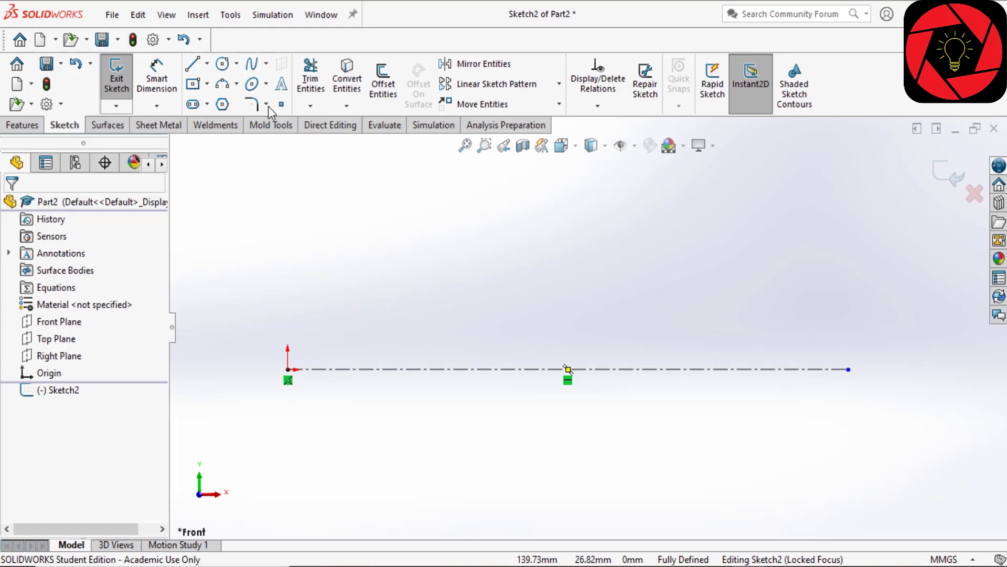
Add the sketch text "R" along the centerline and turn off the document font for it.
click(286, 91)
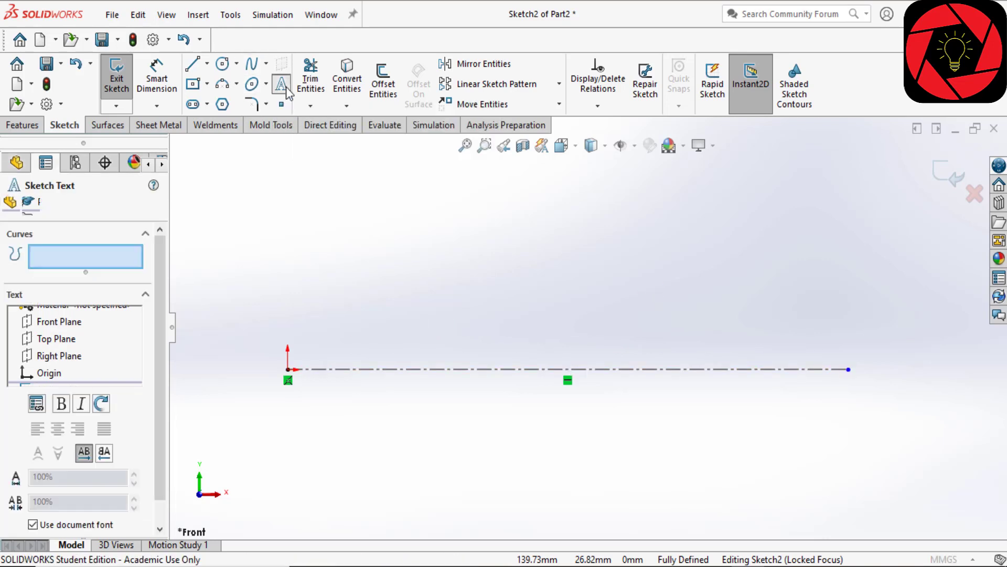
click(369, 368)
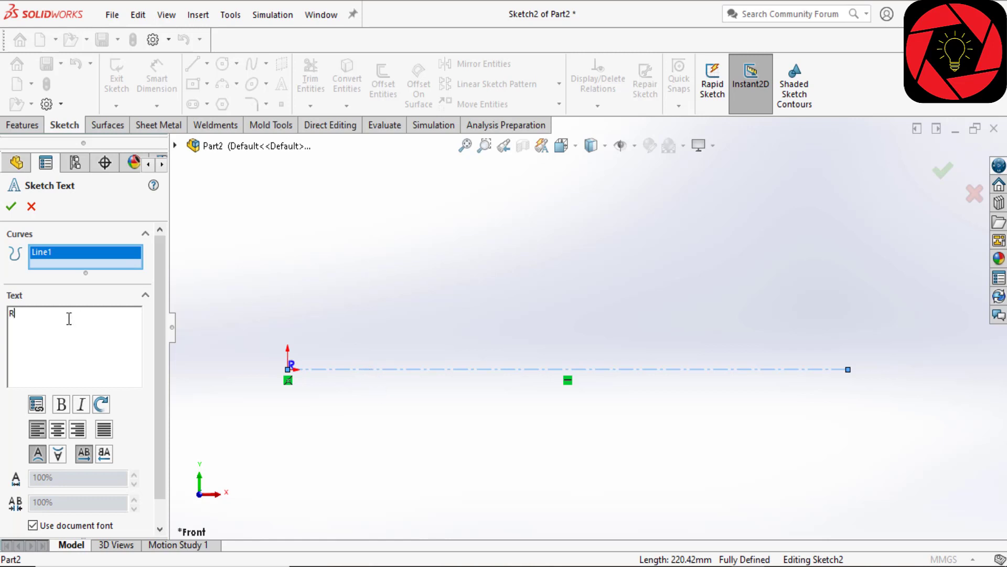
scroll(152, 446, down, 1)
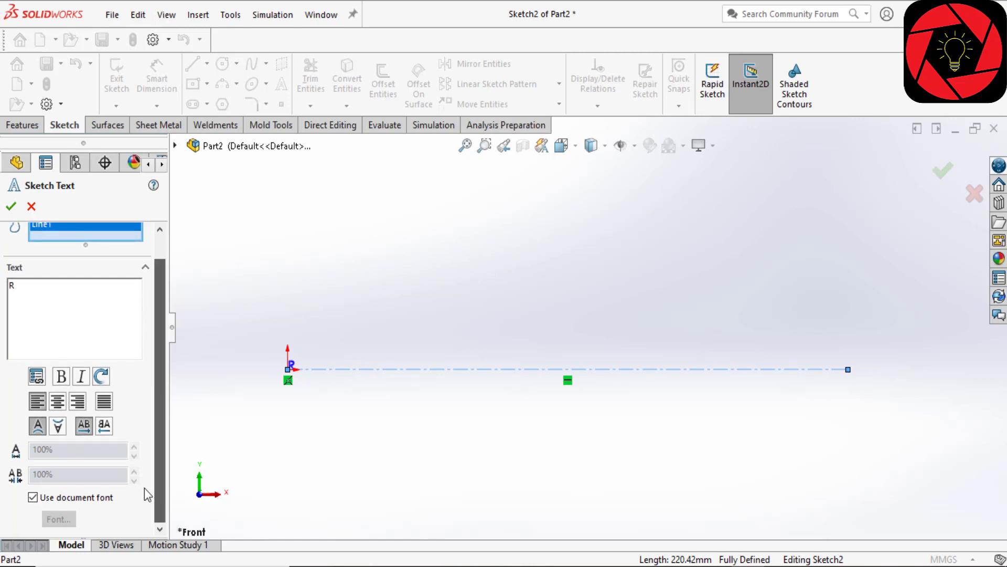
click(32, 499)
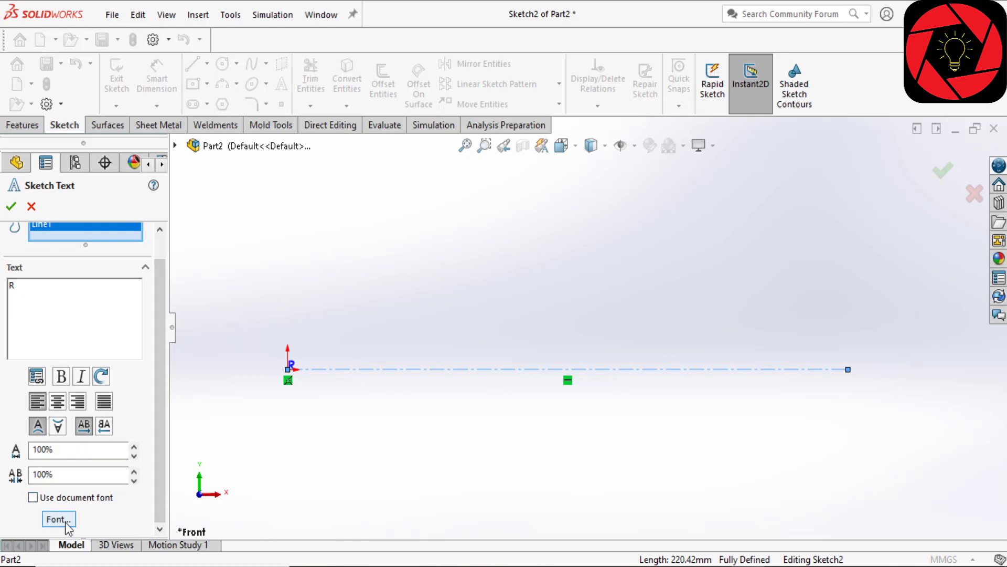
Set the text's font to Home, Regular, with a height of 72 points, and accept the sketch text.
click(66, 523)
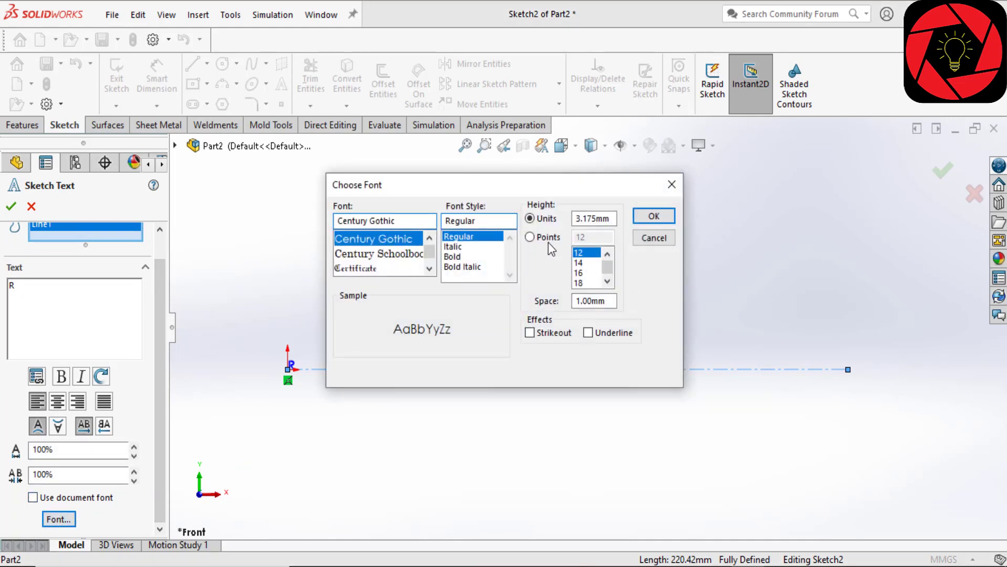
click(530, 237)
scroll(606, 269, down, 3)
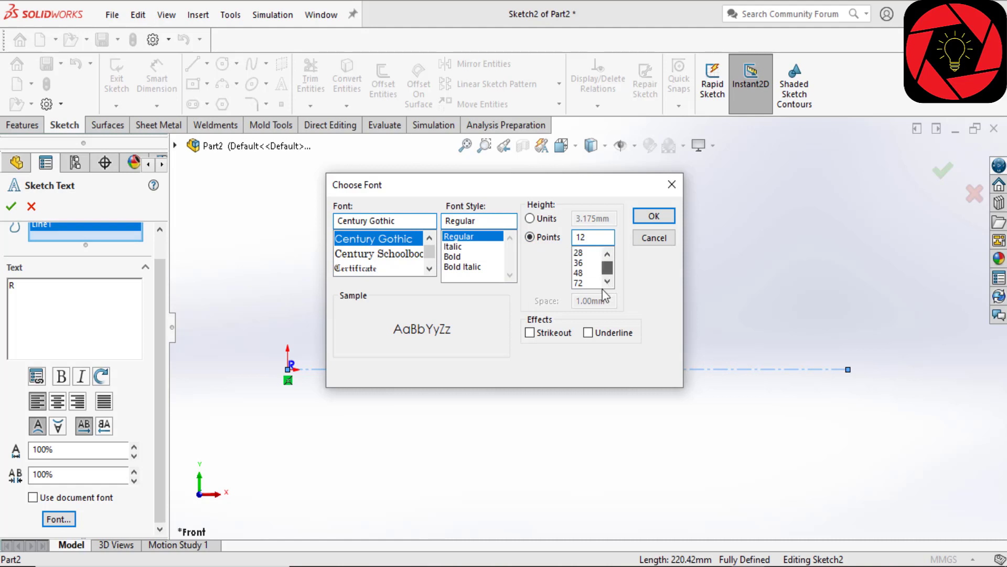
click(585, 283)
click(415, 222)
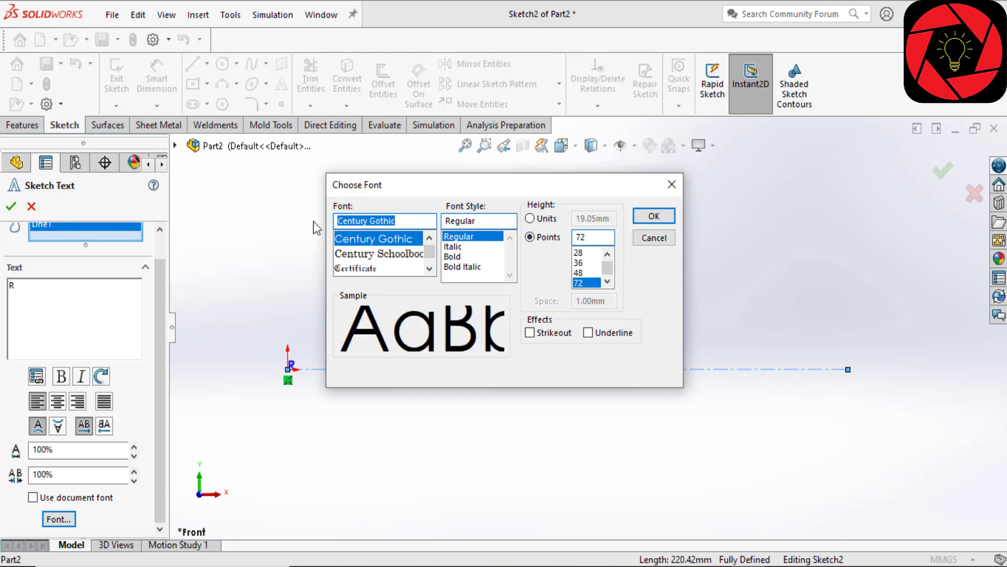
text(Home)
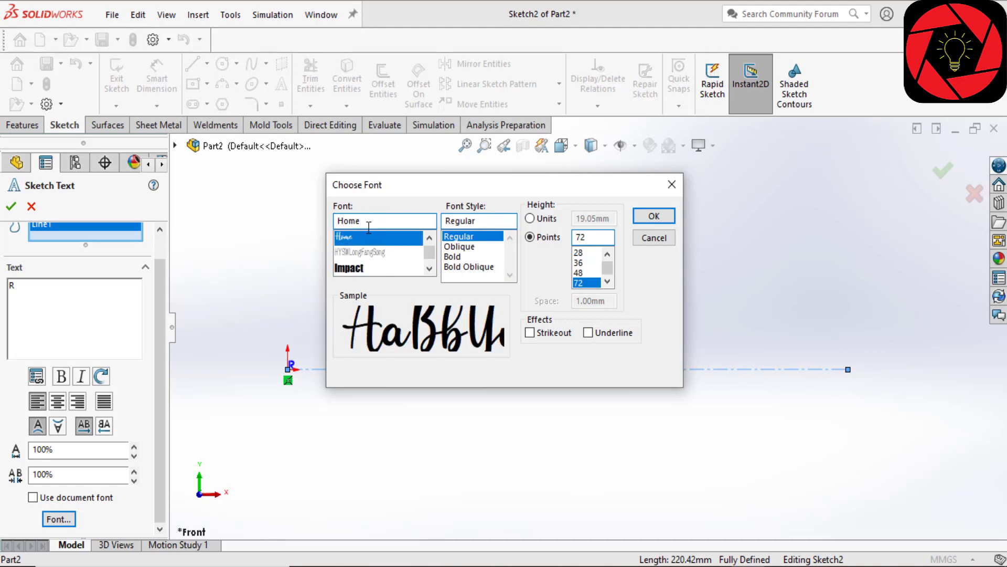
click(383, 237)
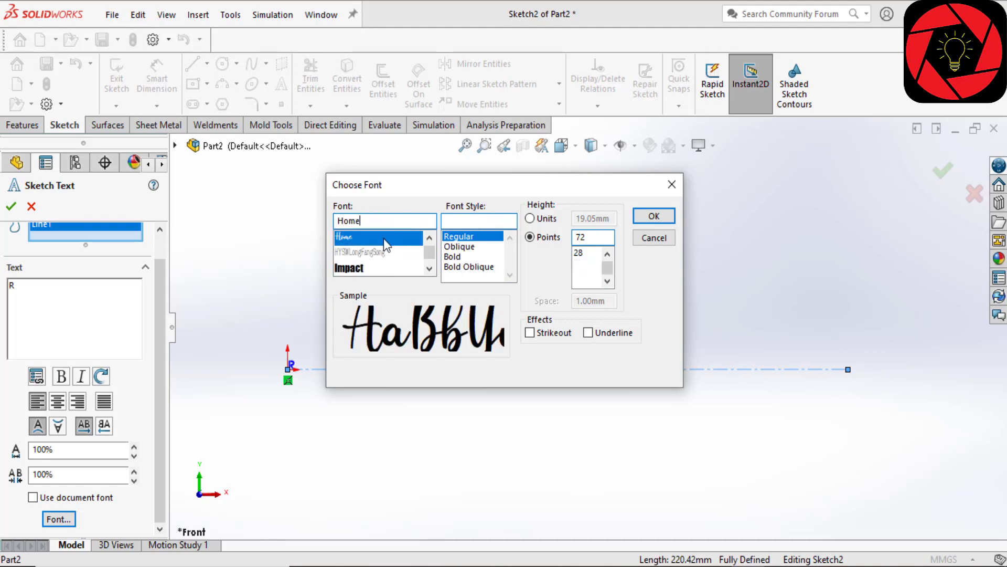
click(662, 218)
scroll(313, 366, down, 4)
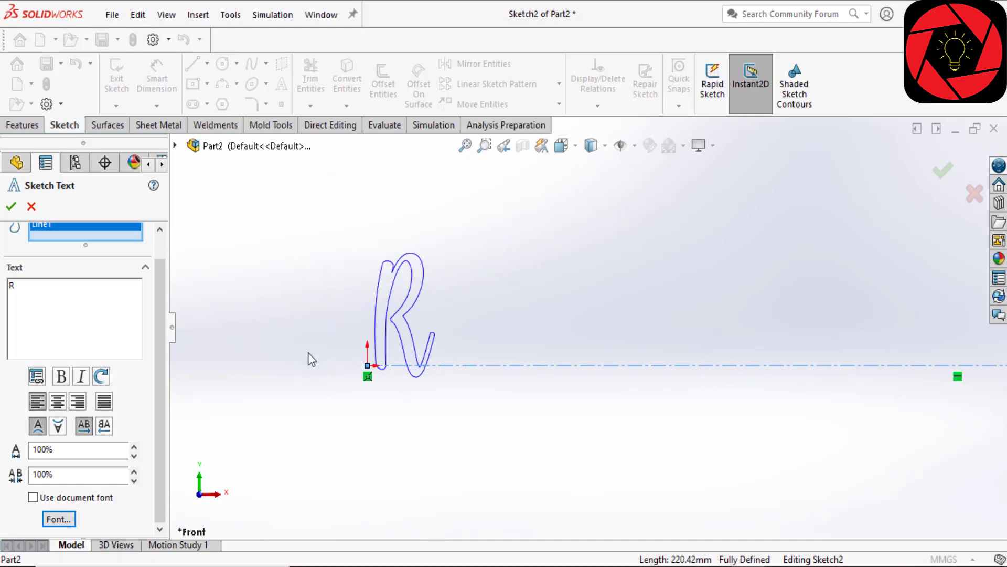
scroll(373, 372, up, 3)
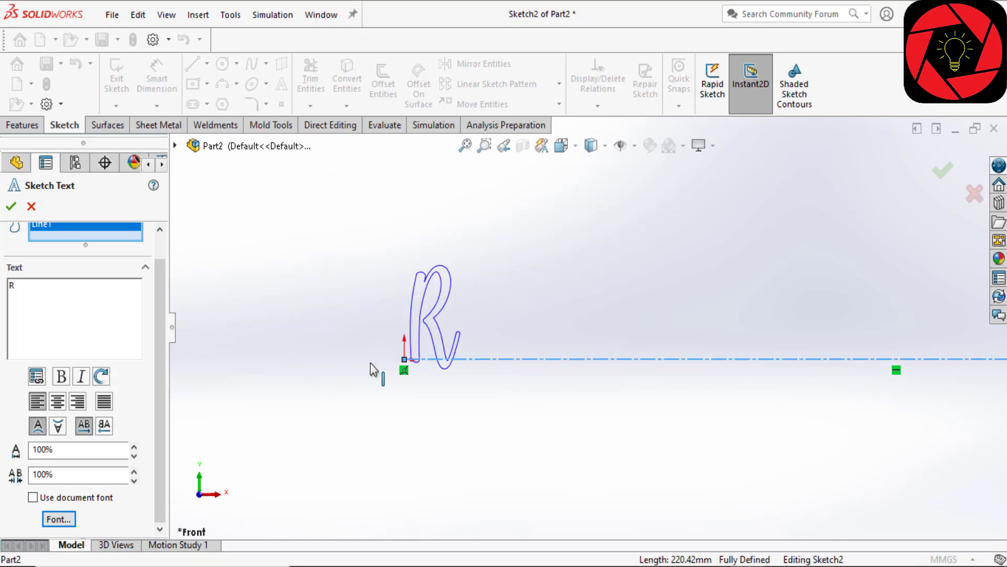
click(11, 206)
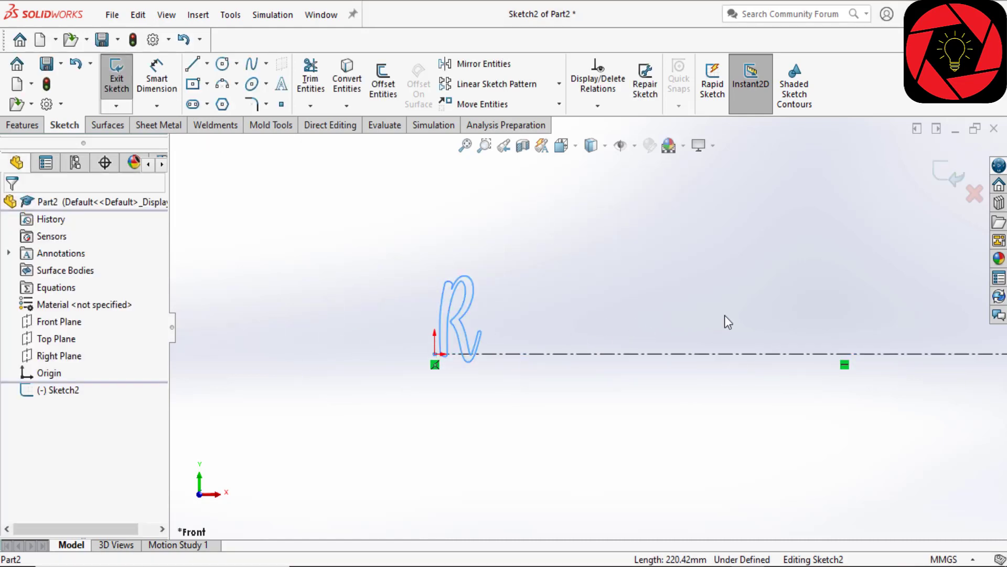
Close the R text sketch and open a new sketch on the Right Plane, viewed square to the plane.
click(960, 181)
mouse_move(767, 267)
middle_down()
mouse_move(740, 308)
mouse_move(734, 388)
mouse_move(758, 407)
middle_up()
click(38, 356)
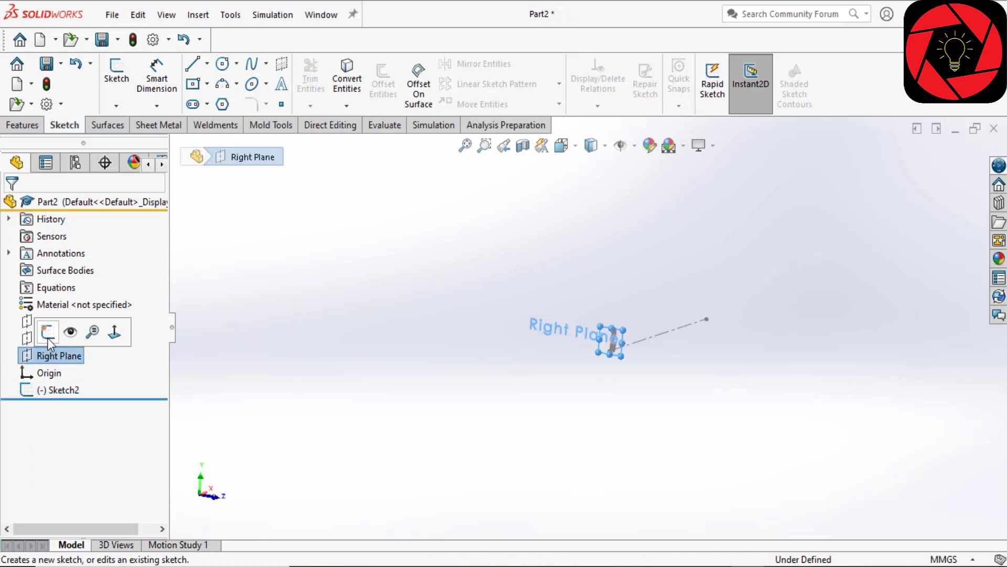
click(48, 332)
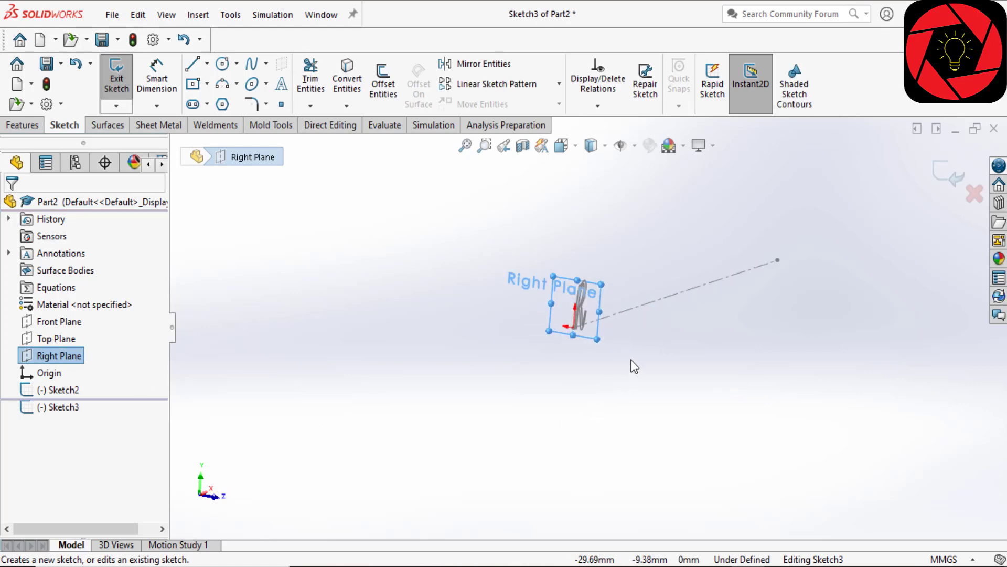
key(space)
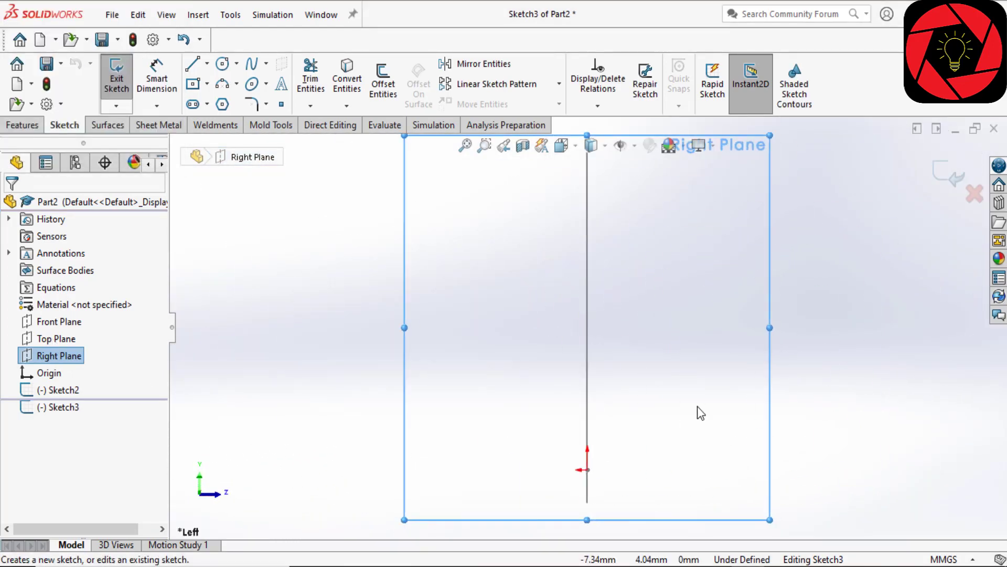
drag(741, 488, 757, 414)
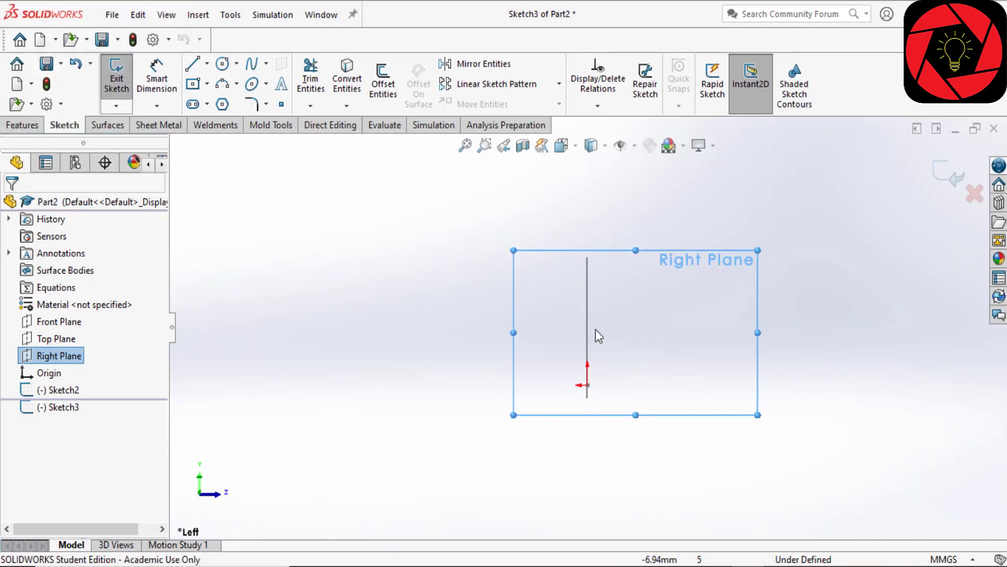
Sketch a horizontal centerline about 55 mm long from the origin on the Right Plane.
click(207, 64)
click(226, 102)
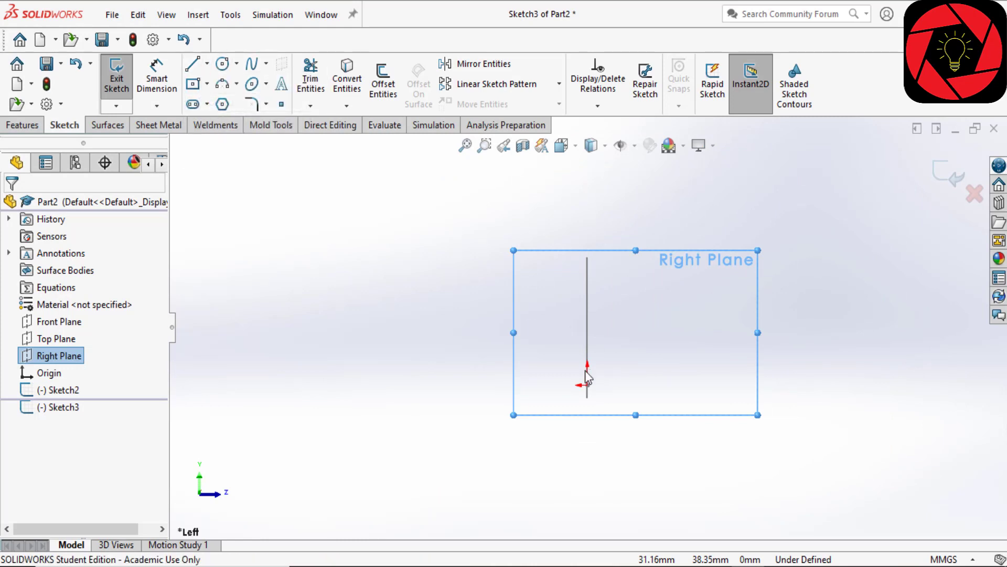
click(587, 385)
click(919, 385)
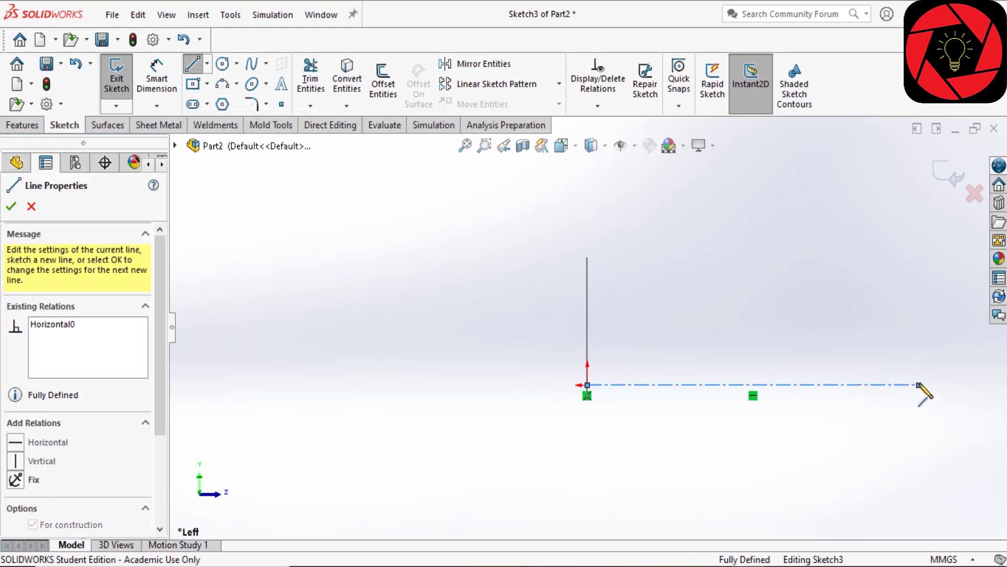
right_click(918, 385)
click(822, 414)
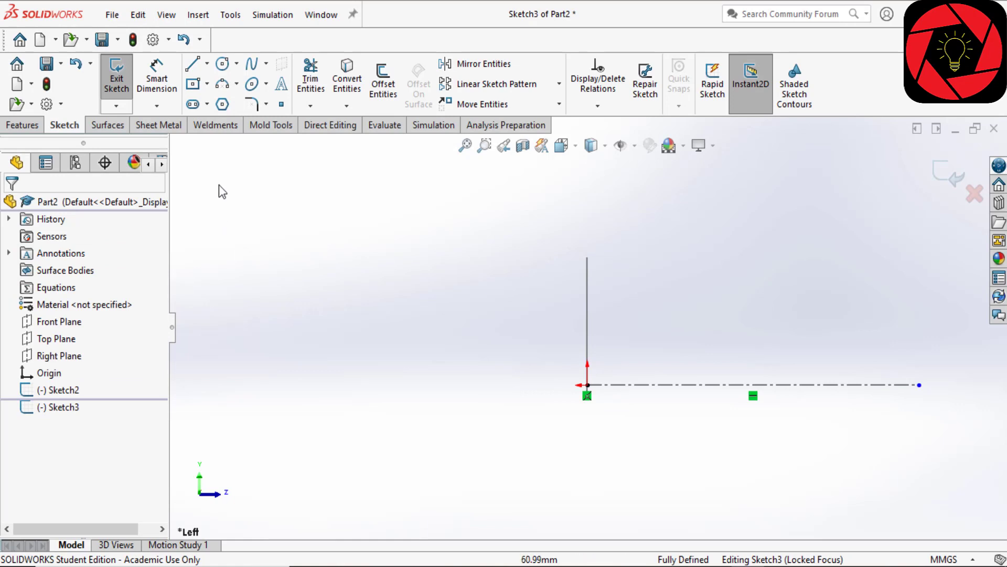
Add the sketch text "L" along the new centerline and turn off the document font for it.
click(282, 84)
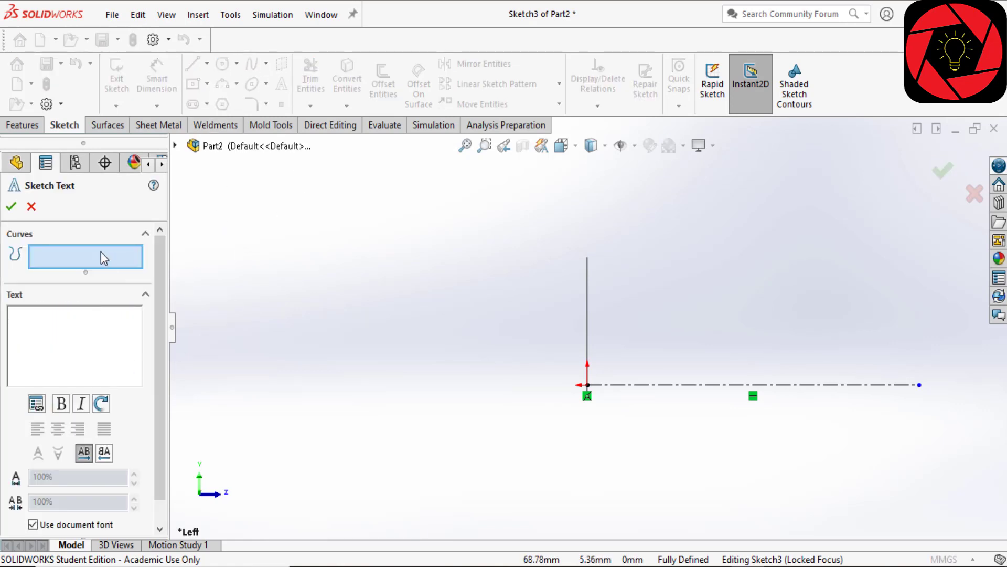
click(706, 385)
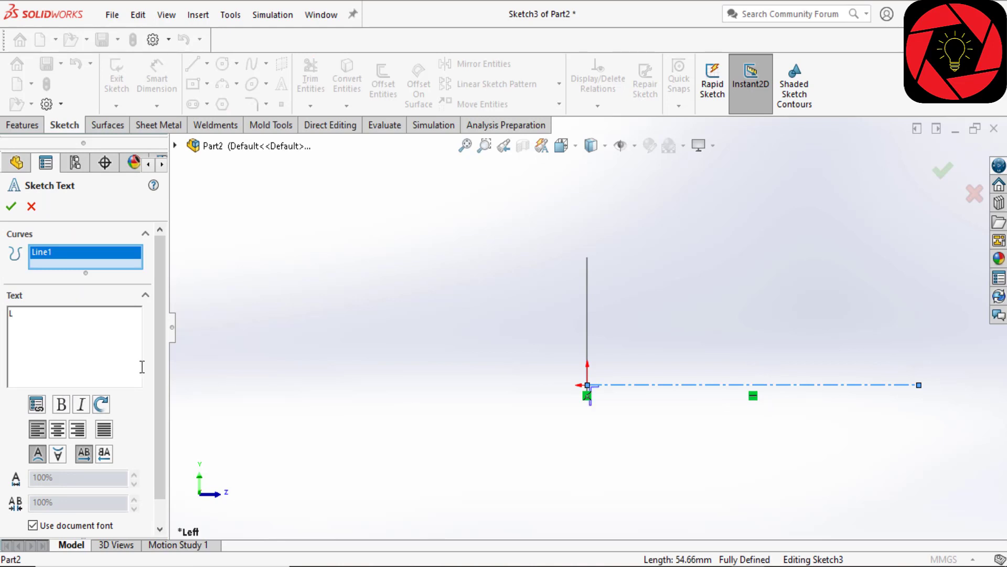
scroll(145, 461, down, 1)
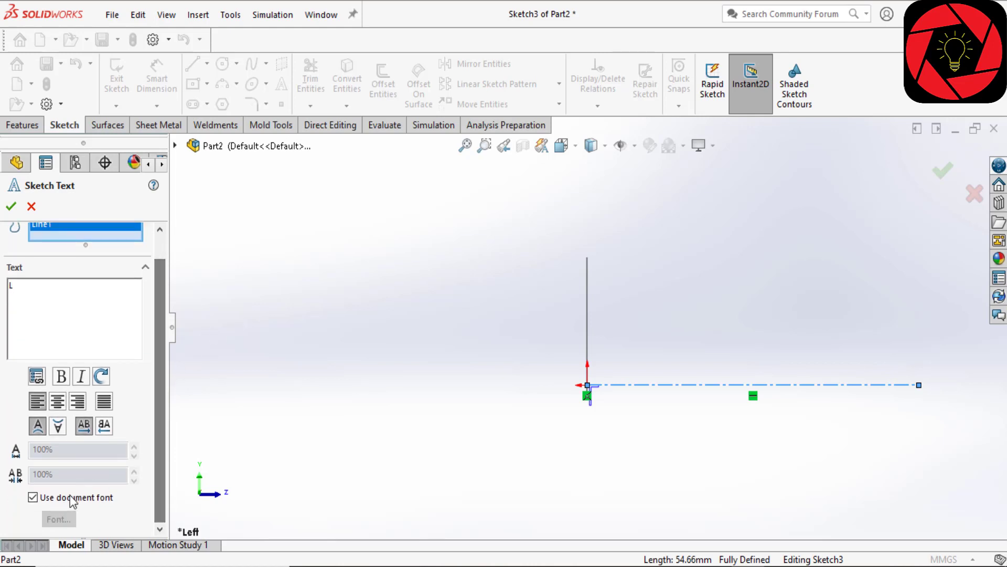
click(32, 496)
Set the L text's font to Home, Regular, with a height of 72 points.
click(59, 519)
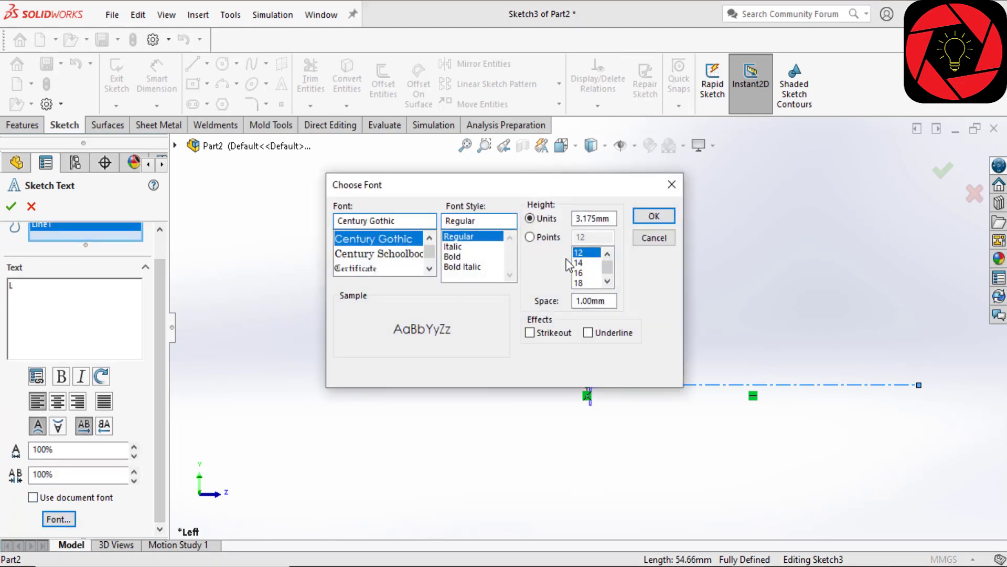
drag(399, 220, 309, 230)
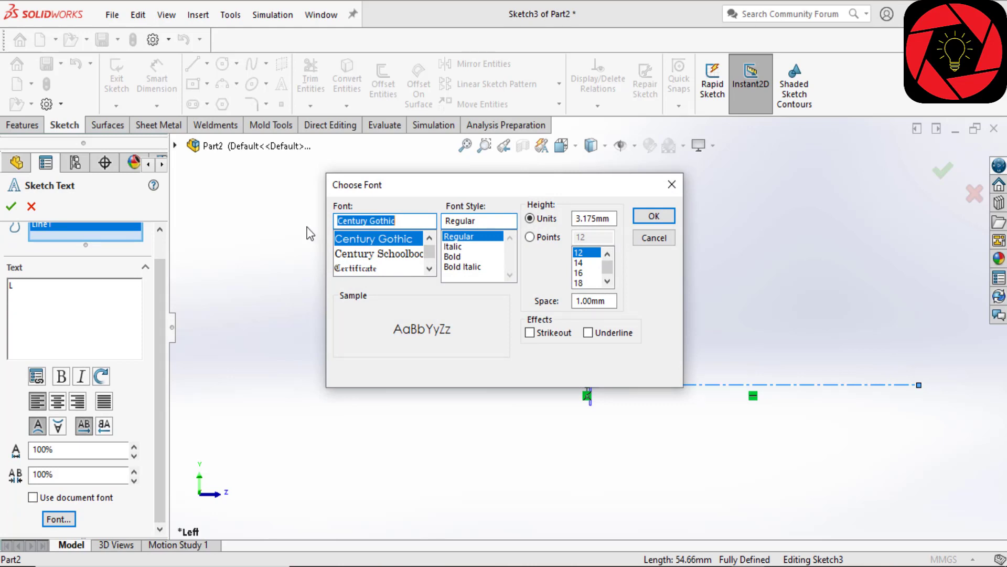
text(Home)
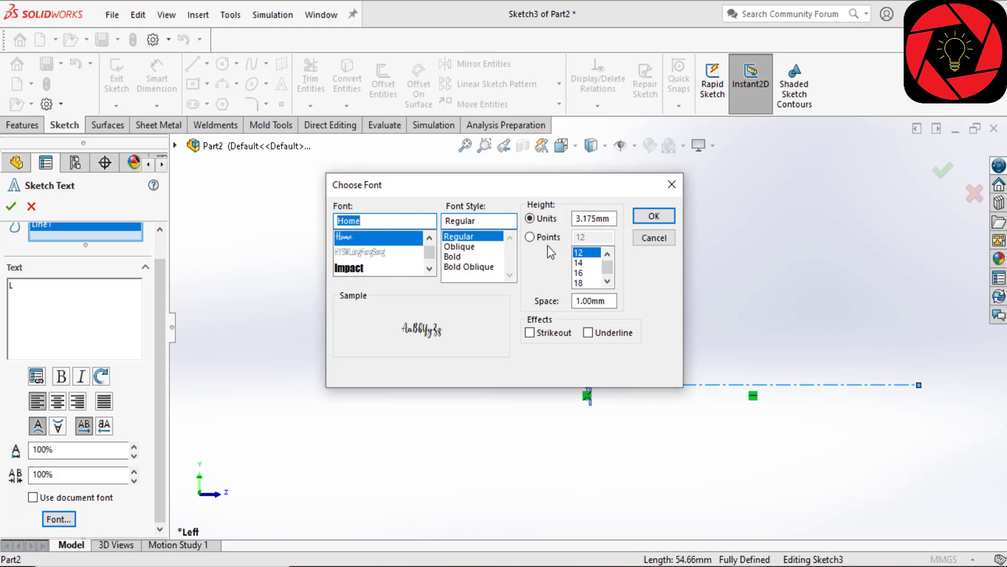
click(530, 237)
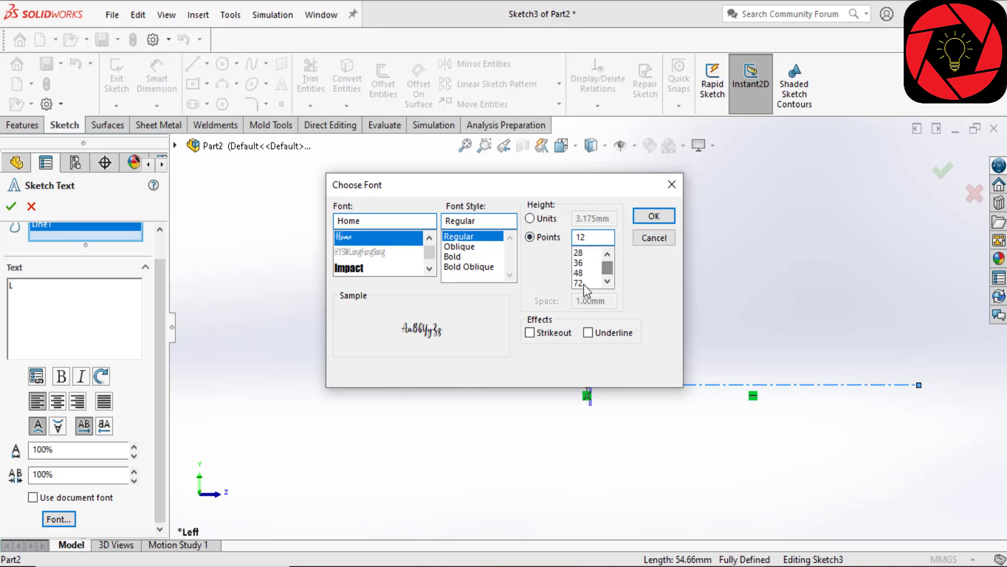
click(583, 283)
click(653, 216)
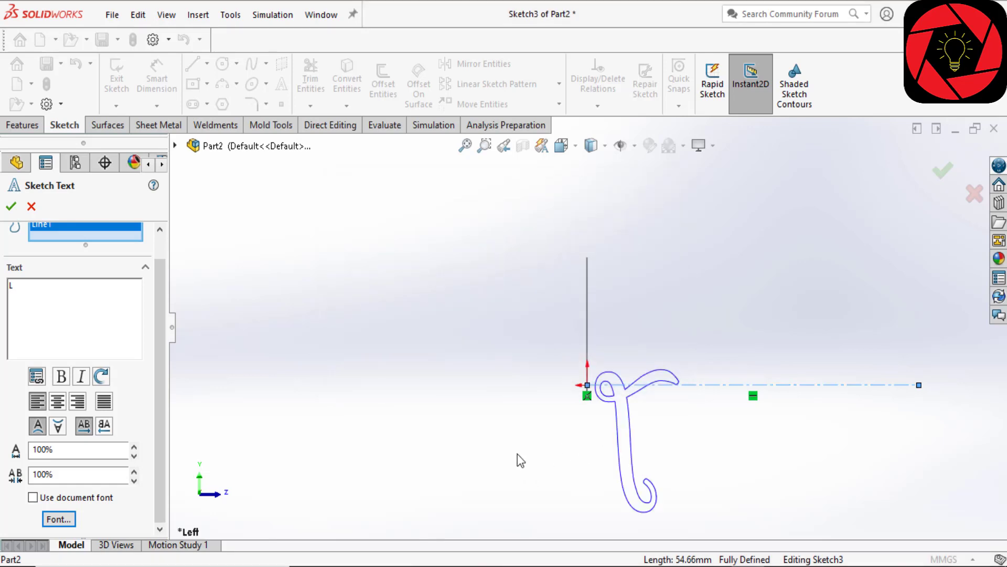
Flip the L text vertically so it stands upright on the centerline, keeping its horizontal direction, then accept it and close the sketch.
scroll(165, 398, up, 1)
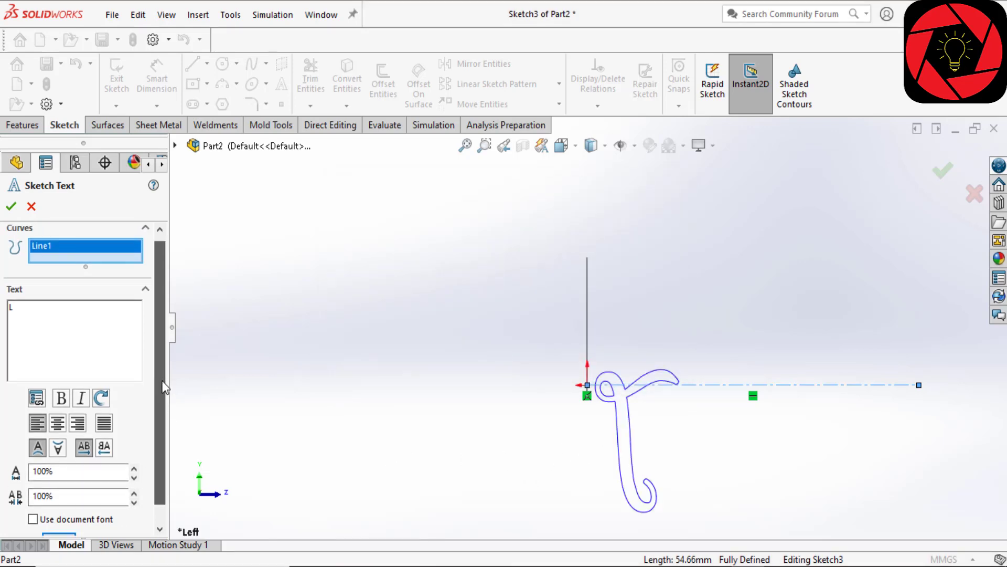
click(58, 449)
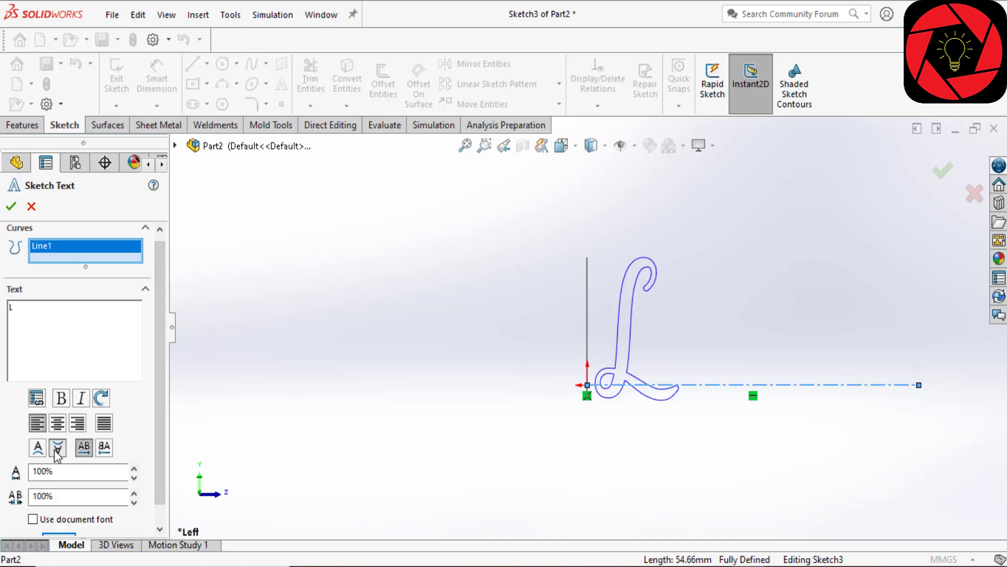
click(105, 449)
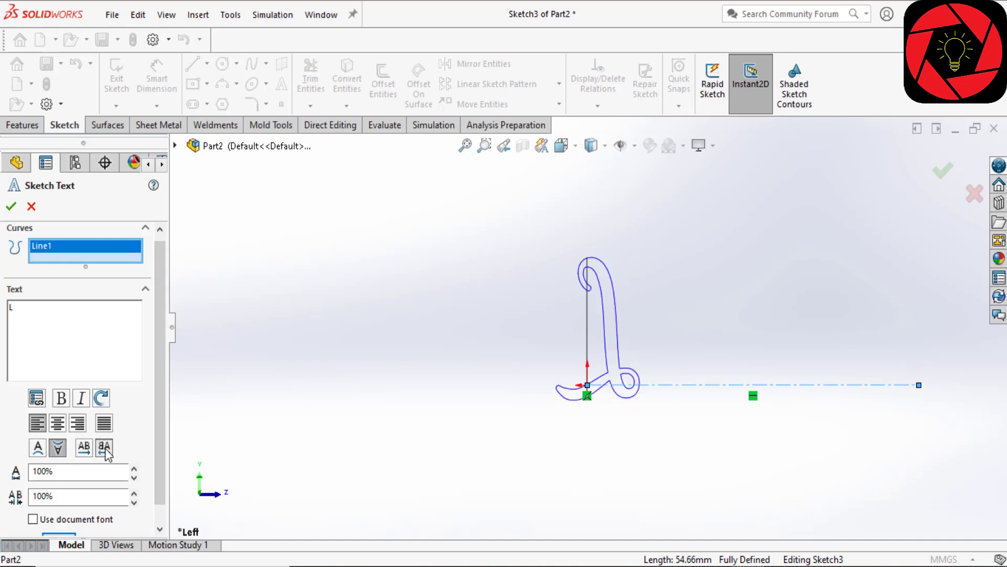
click(85, 450)
scroll(575, 418, up, 2)
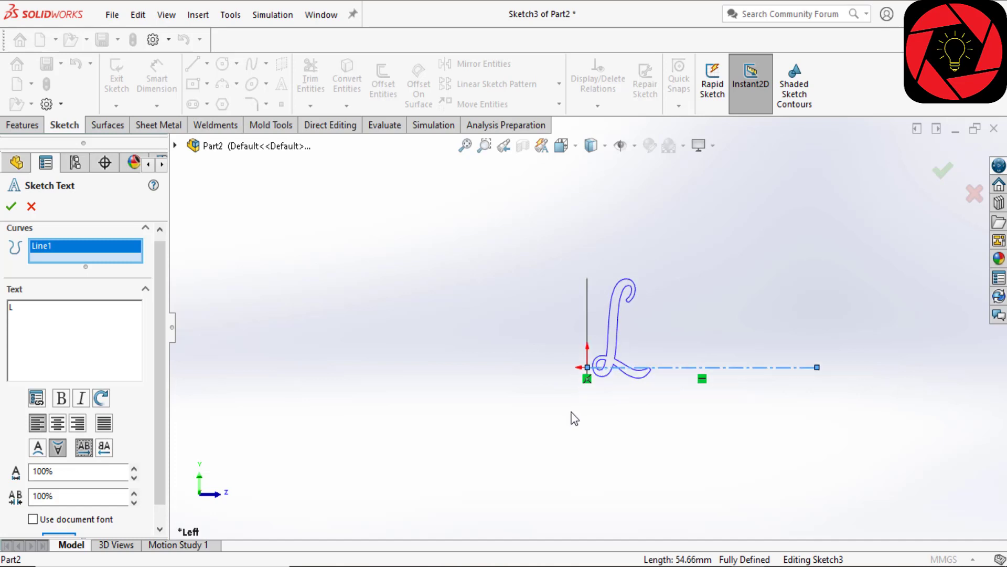
click(11, 207)
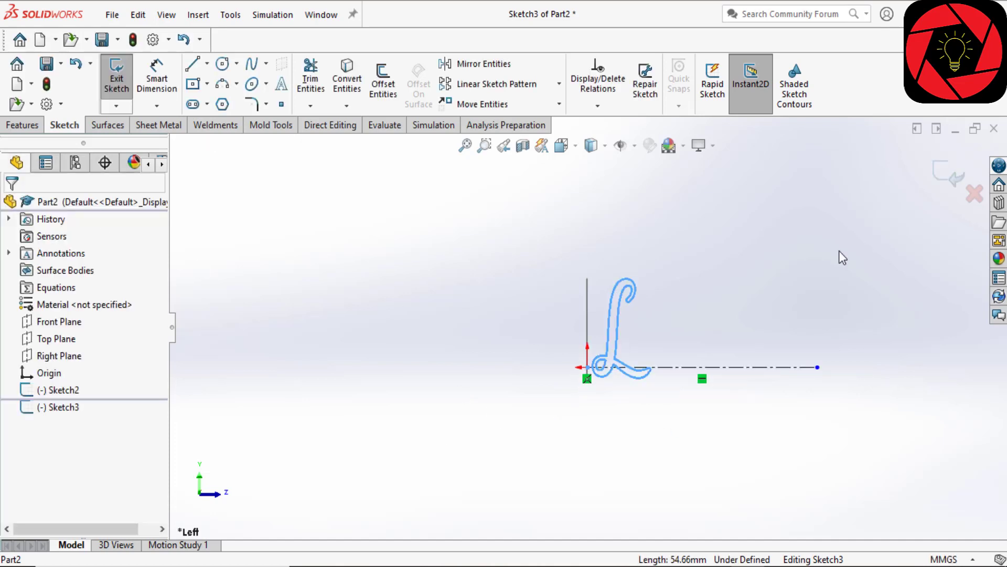
click(955, 180)
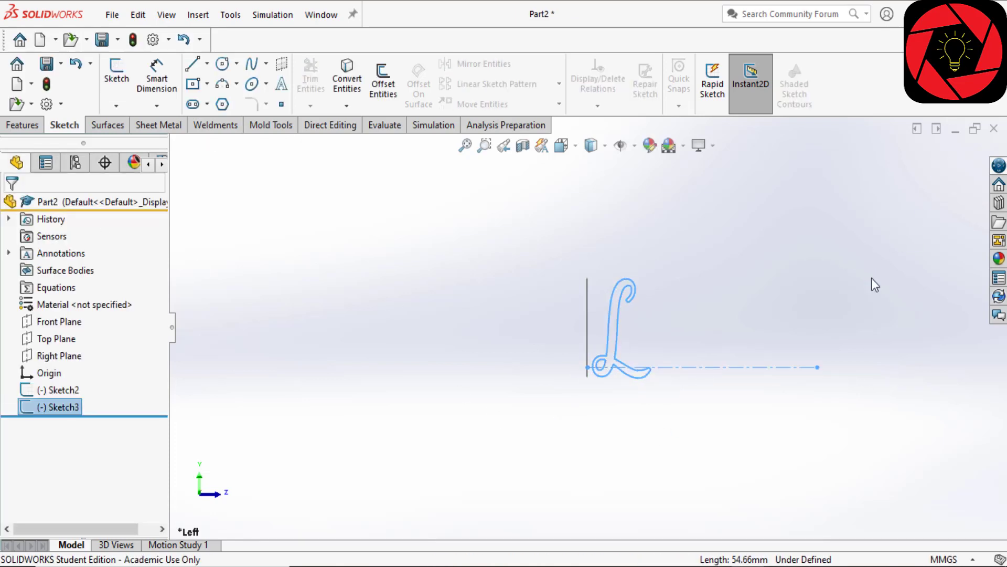
mouse_move(860, 280)
middle_down()
mouse_move(810, 267)
mouse_move(791, 328)
mouse_move(519, 353)
mouse_move(523, 376)
middle_up()
click(22, 124)
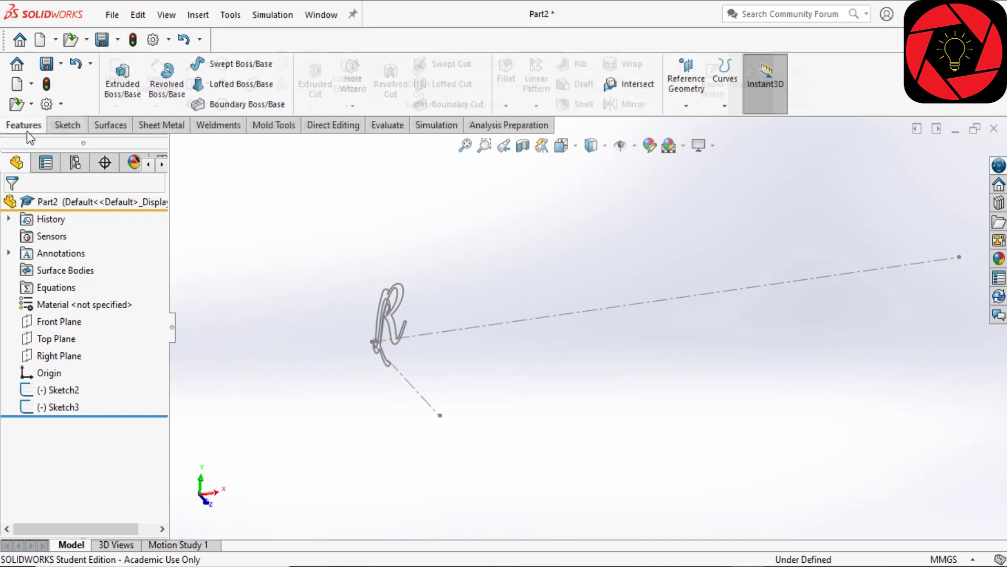
click(122, 79)
middle_drag(401, 336, 419, 301)
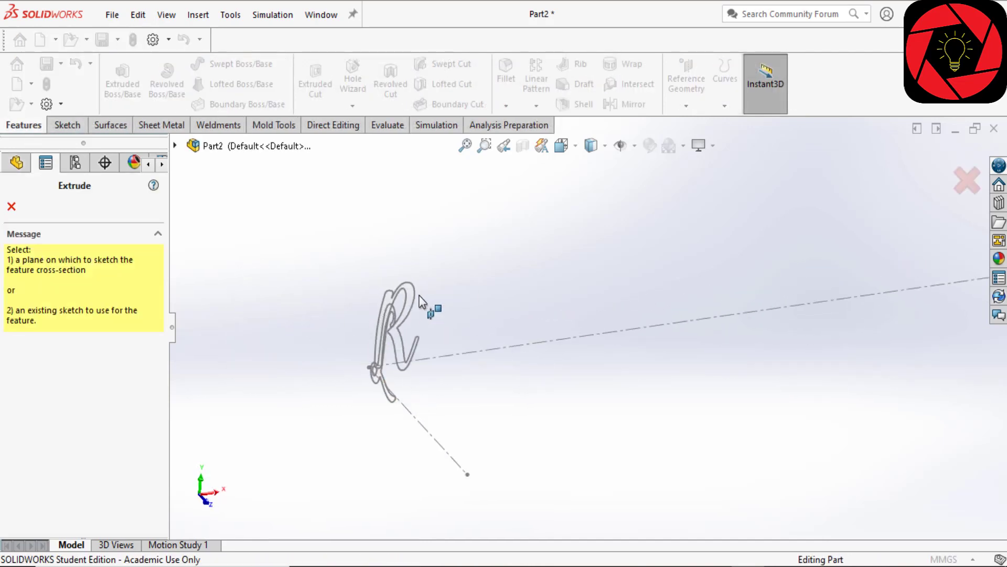
scroll(426, 299, down, 3)
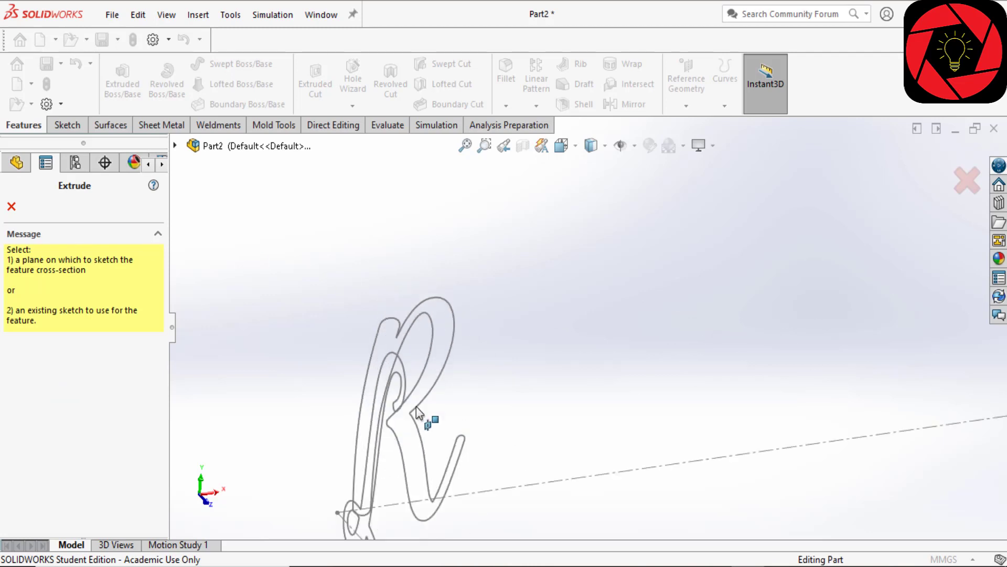
click(11, 207)
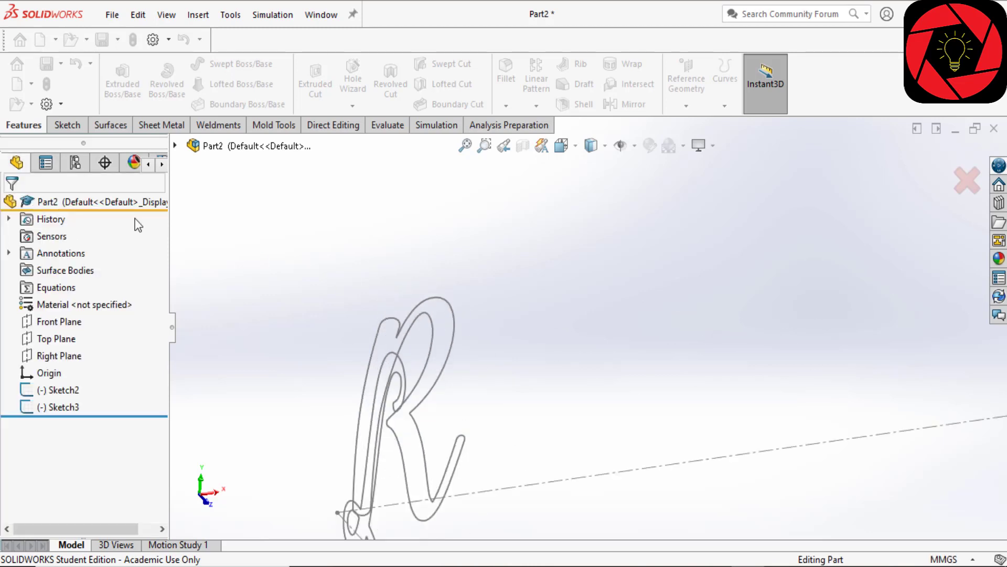
Extrude the R sketch 21 mm with a Blind end condition, far enough to cover the L profile.
click(55, 388)
click(122, 78)
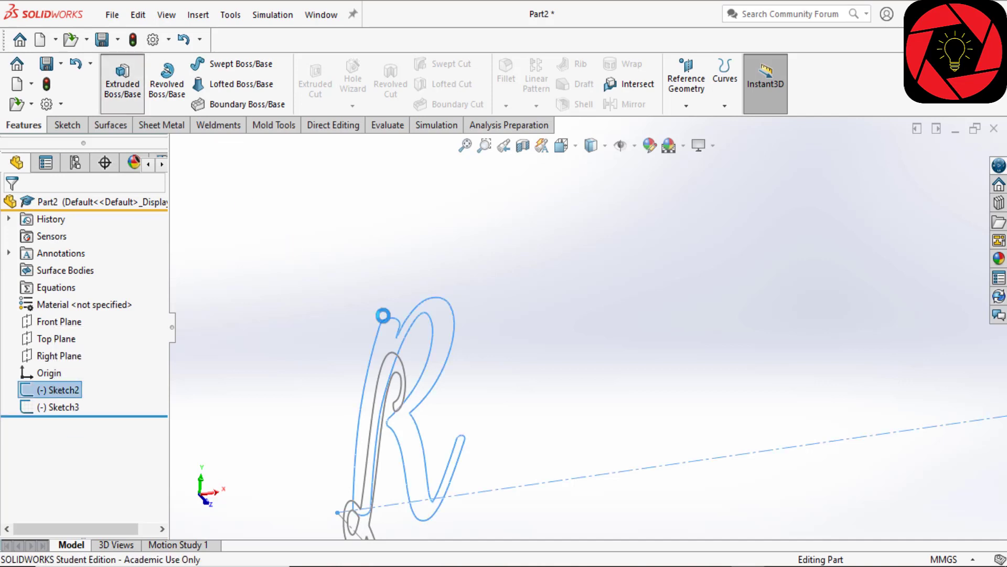
middle_drag(386, 313, 340, 313)
key(space)
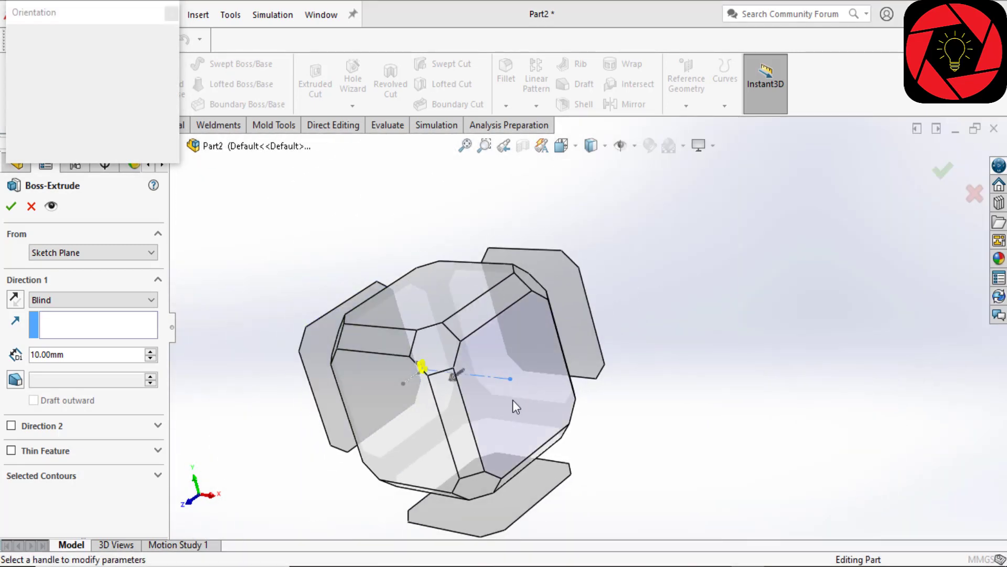
click(512, 399)
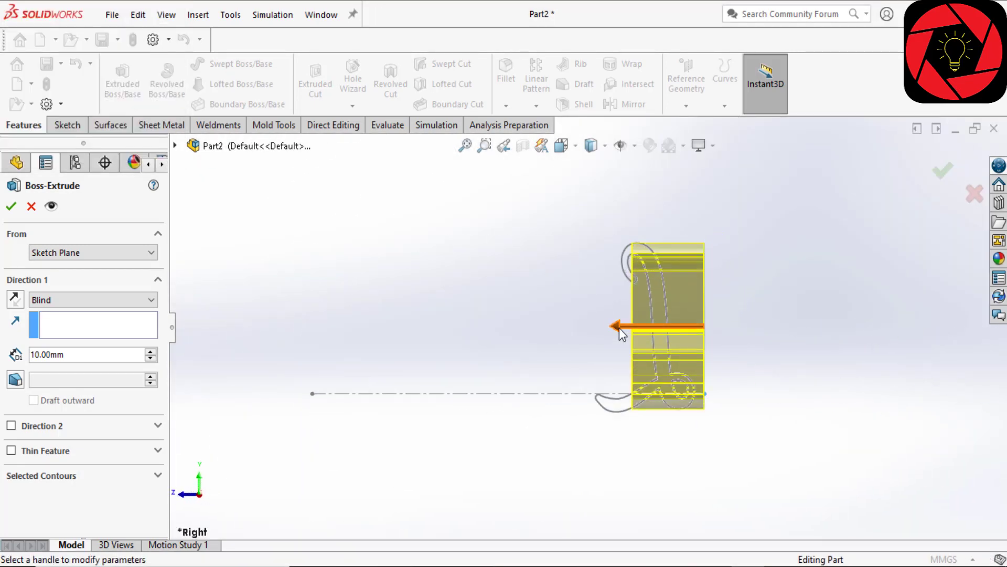
drag(621, 335, 548, 323)
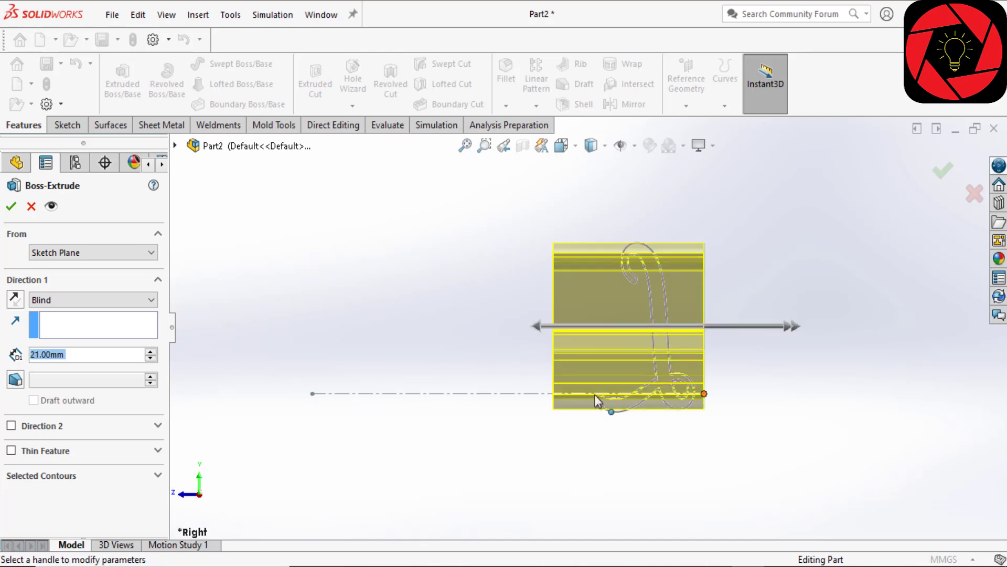
middle_drag(598, 402, 564, 409)
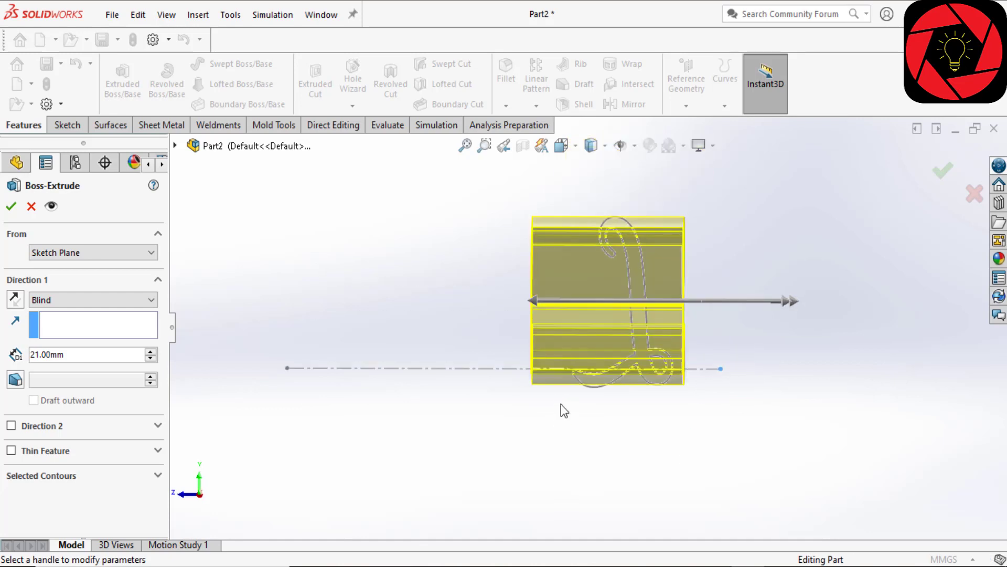
click(11, 206)
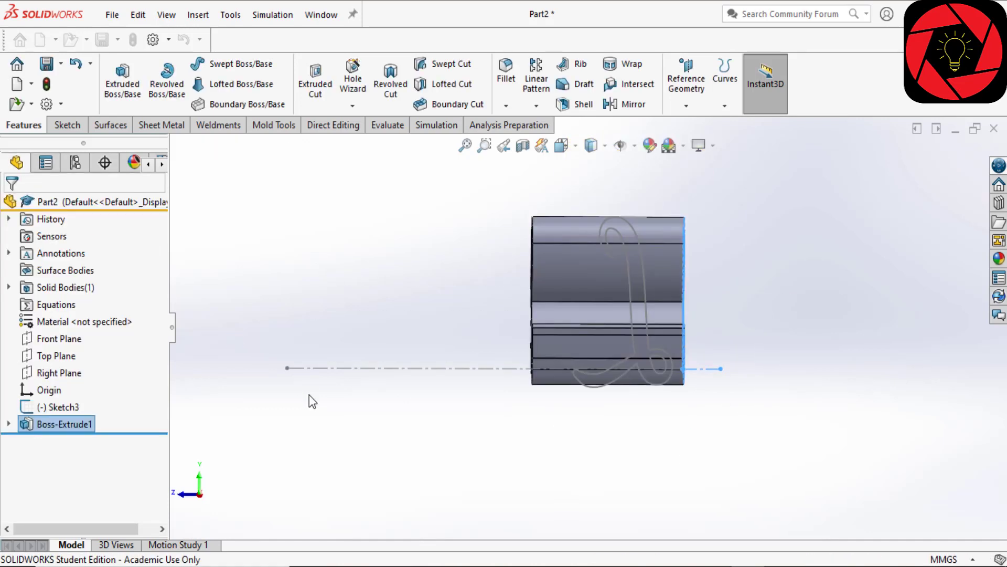
Extrude the L sketch 21 mm through the R with Merge result turned off, producing a separate body.
mouse_move(313, 401)
middle_down()
mouse_move(349, 387)
mouse_move(389, 411)
mouse_move(362, 422)
mouse_move(378, 415)
middle_up()
click(58, 406)
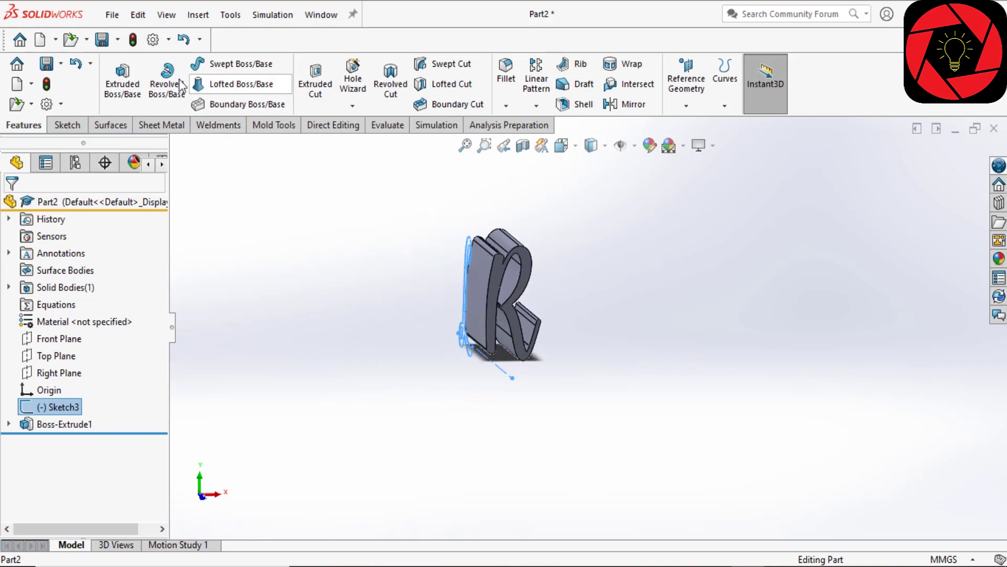
click(122, 84)
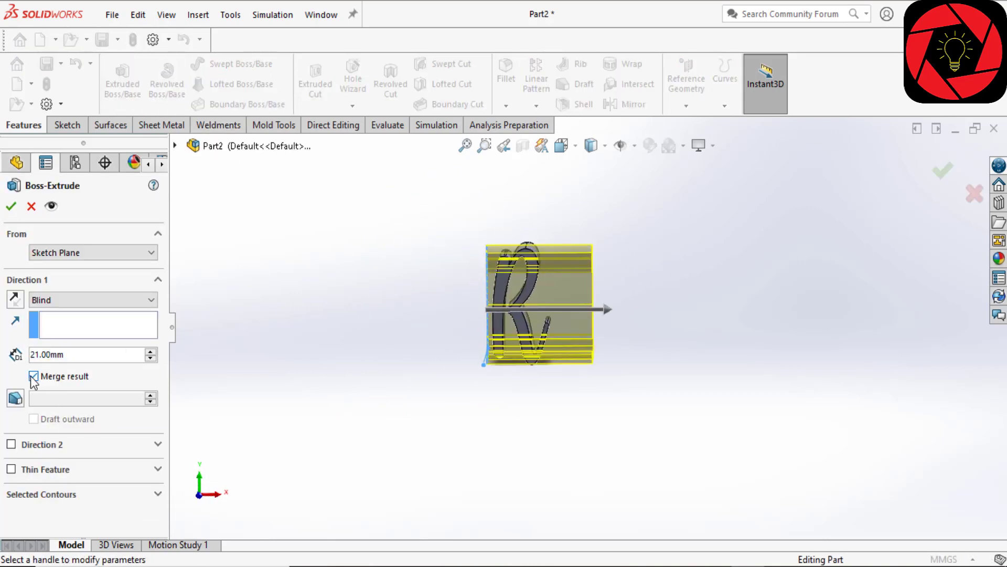
click(17, 210)
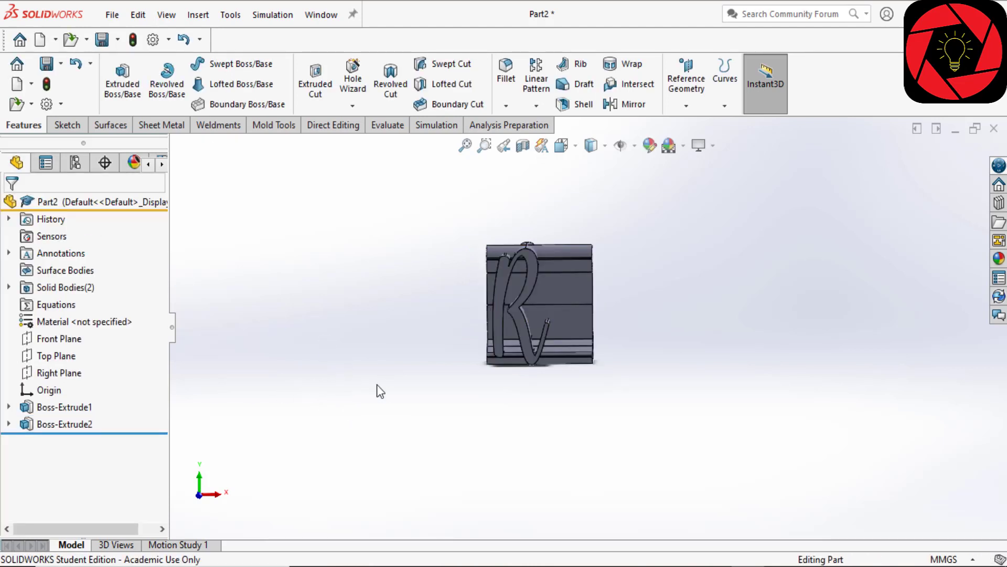
middle_drag(378, 391, 379, 370)
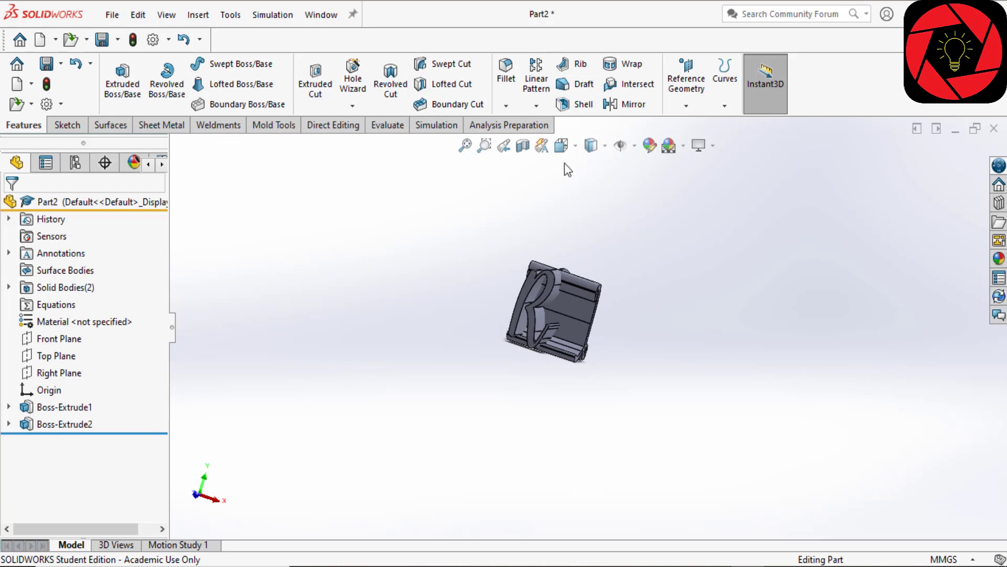
Combine the extruded R and L bodies with the Common operation, keeping all resulting bodies.
click(335, 126)
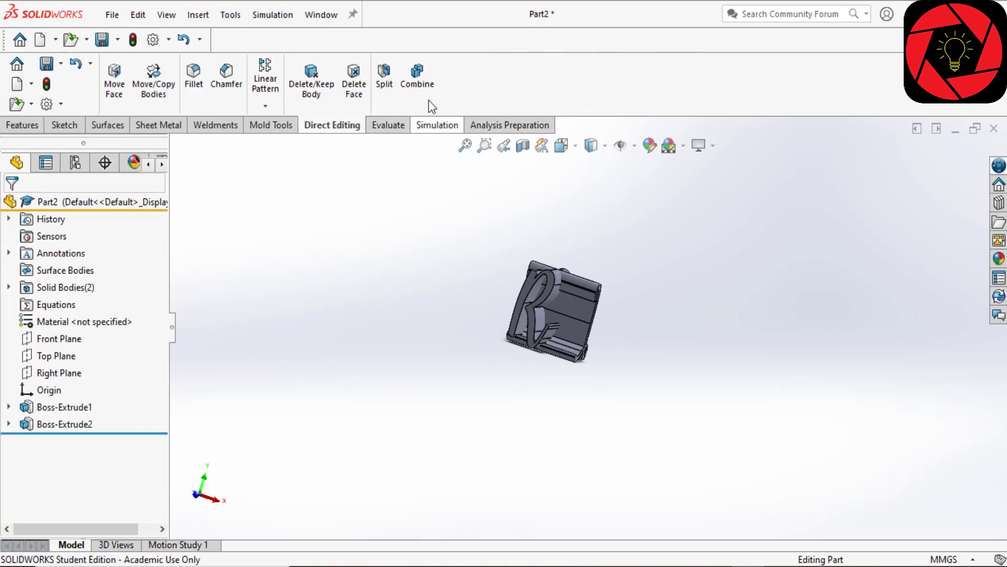
click(428, 98)
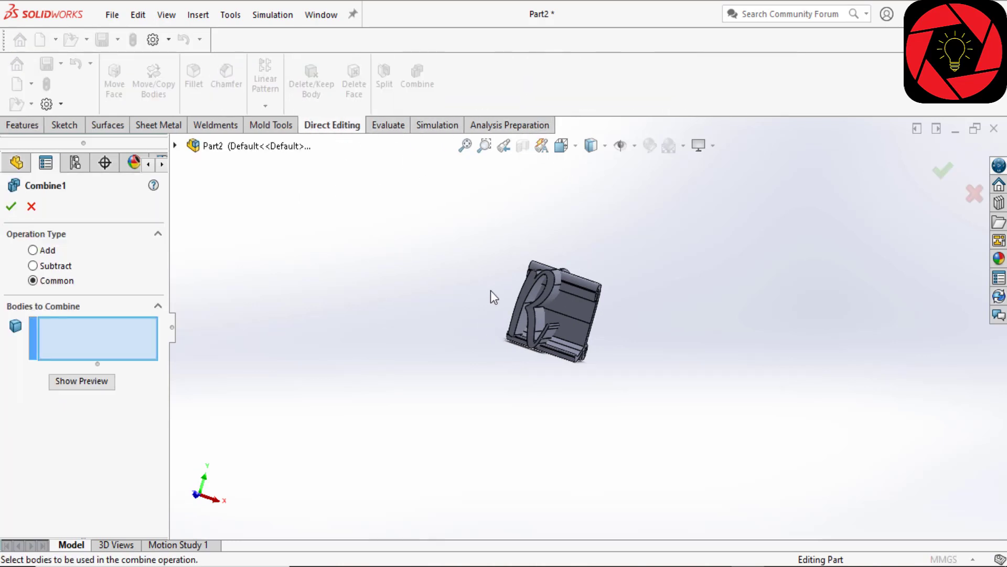
middle_drag(493, 296, 396, 407)
click(577, 316)
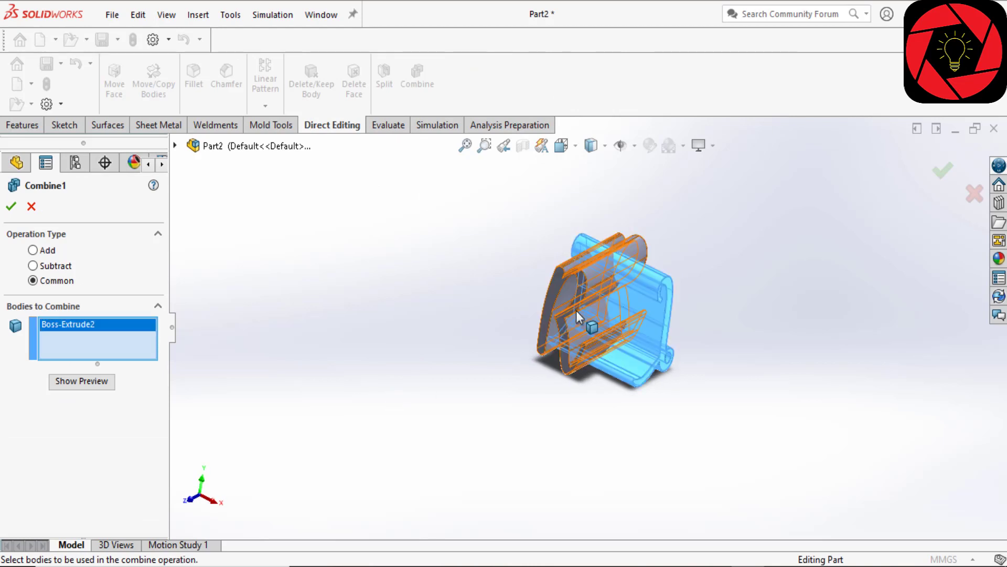
click(577, 317)
scroll(419, 340, down, 3)
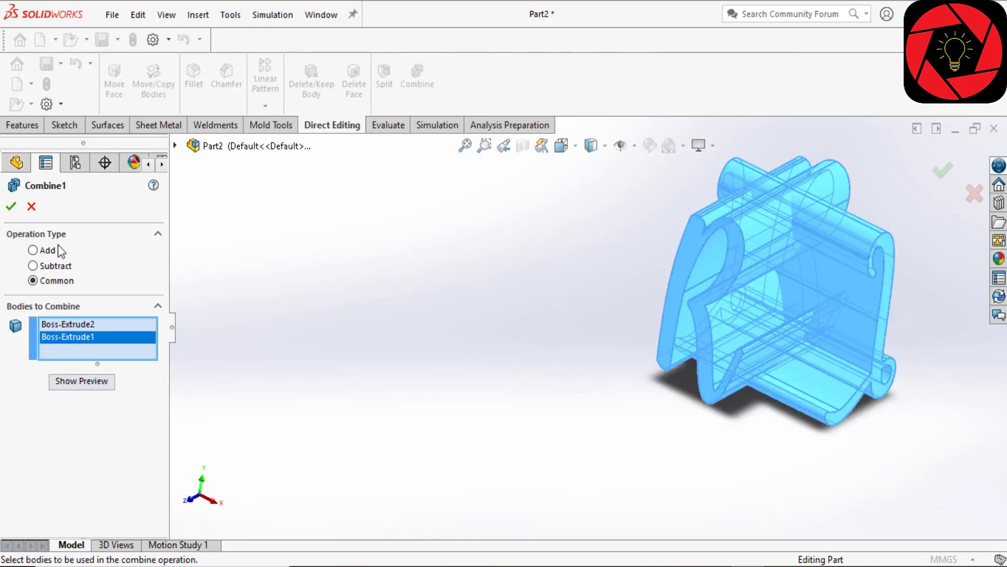
click(11, 208)
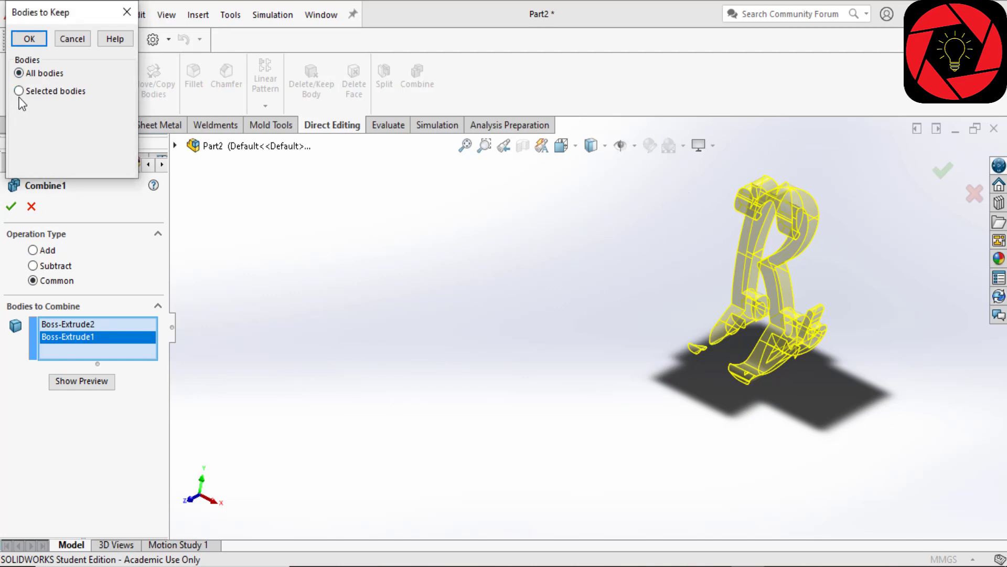
click(31, 40)
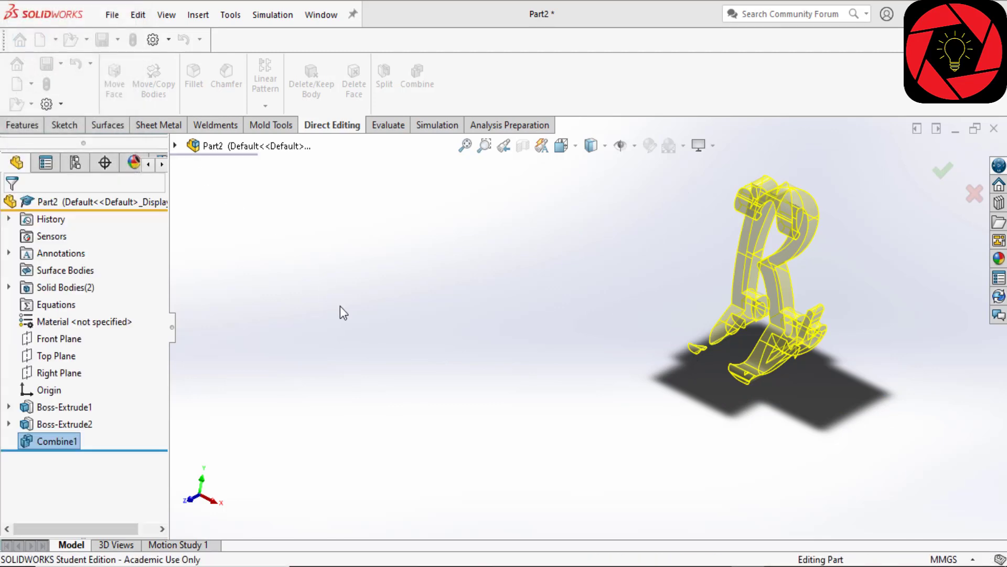
Examine the combined part from the Front view and from the Left view to check each letter's profile.
key(space)
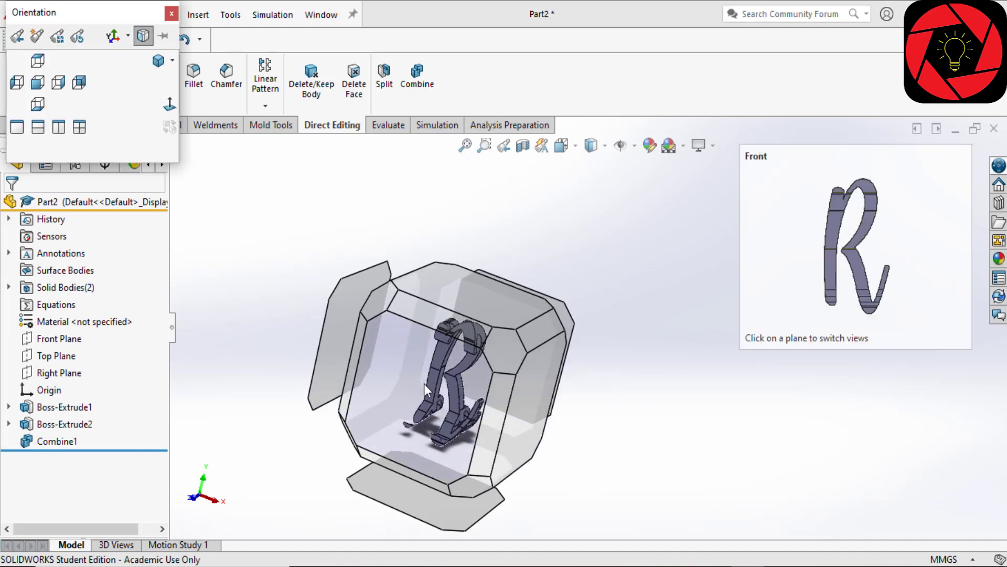
click(425, 383)
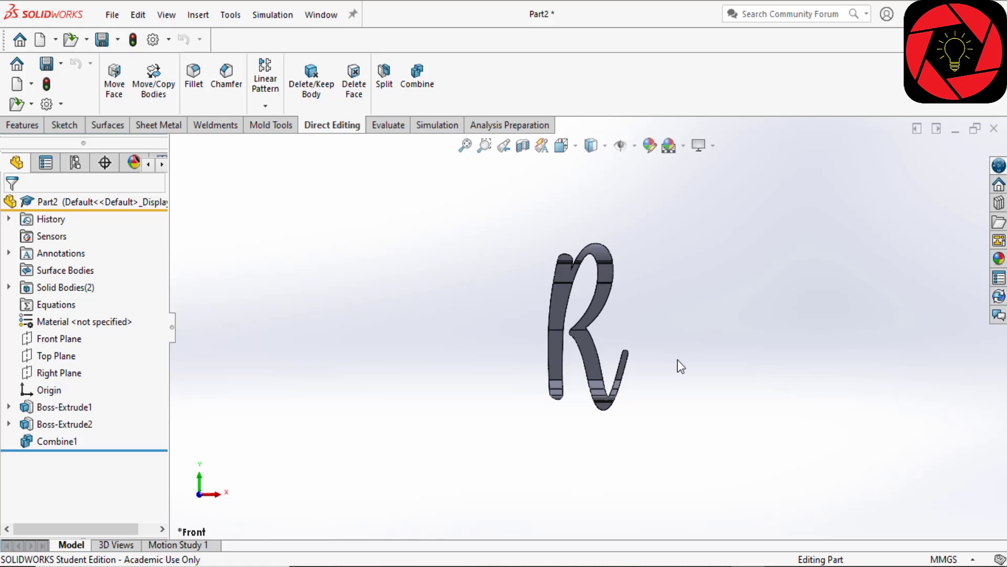
key(space)
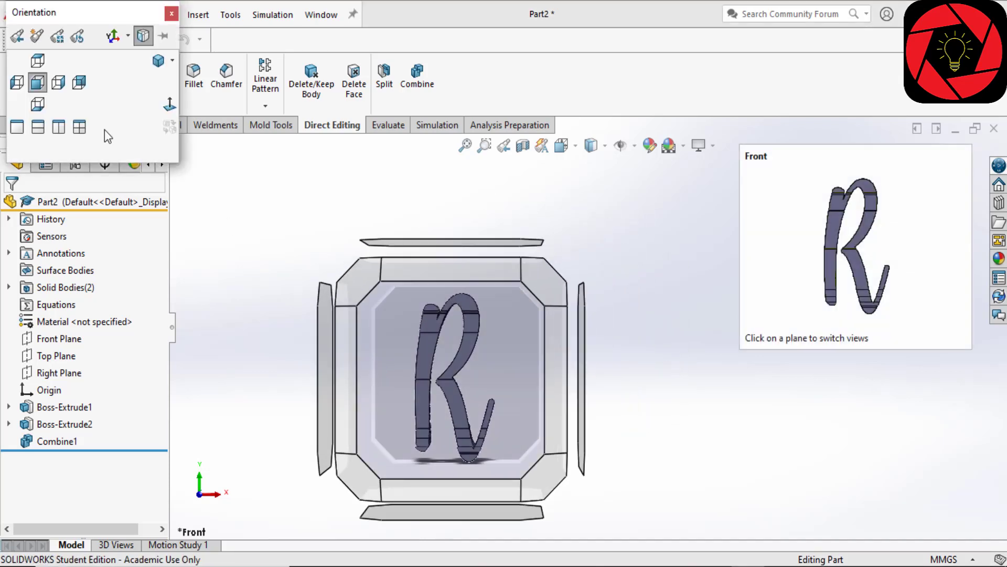
click(16, 85)
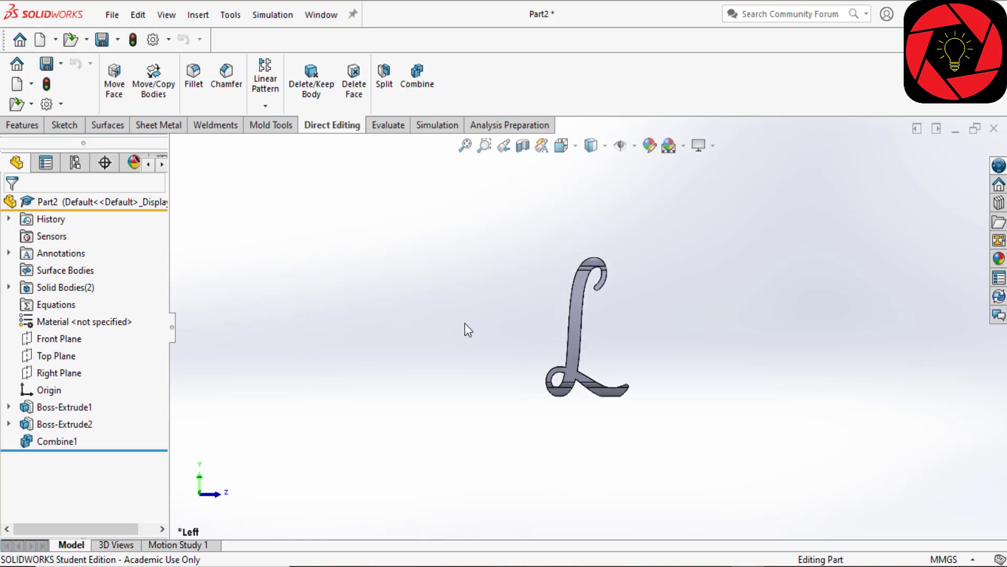
scroll(465, 329, down, 2)
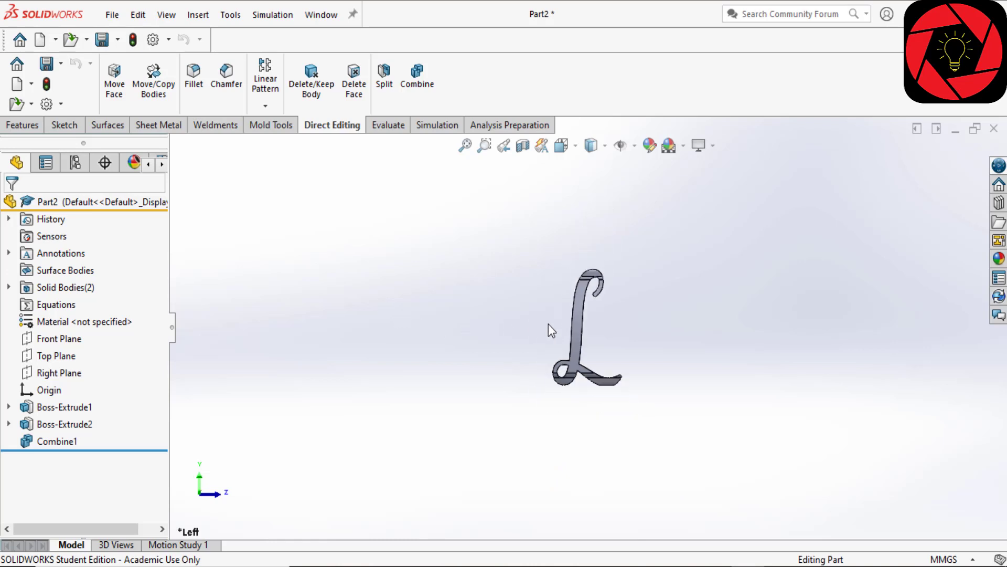